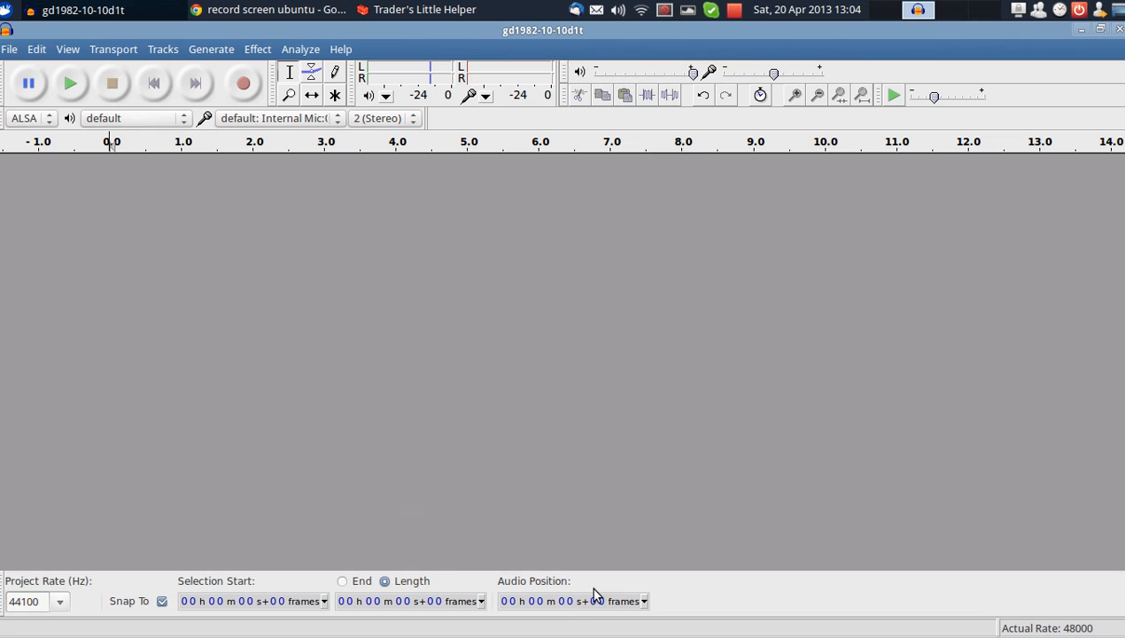
# Step: Set the audio position format to hh:mm:ss + CDDA frames (75 fps) and keep Snap To enabled
pyautogui.click(542, 602)
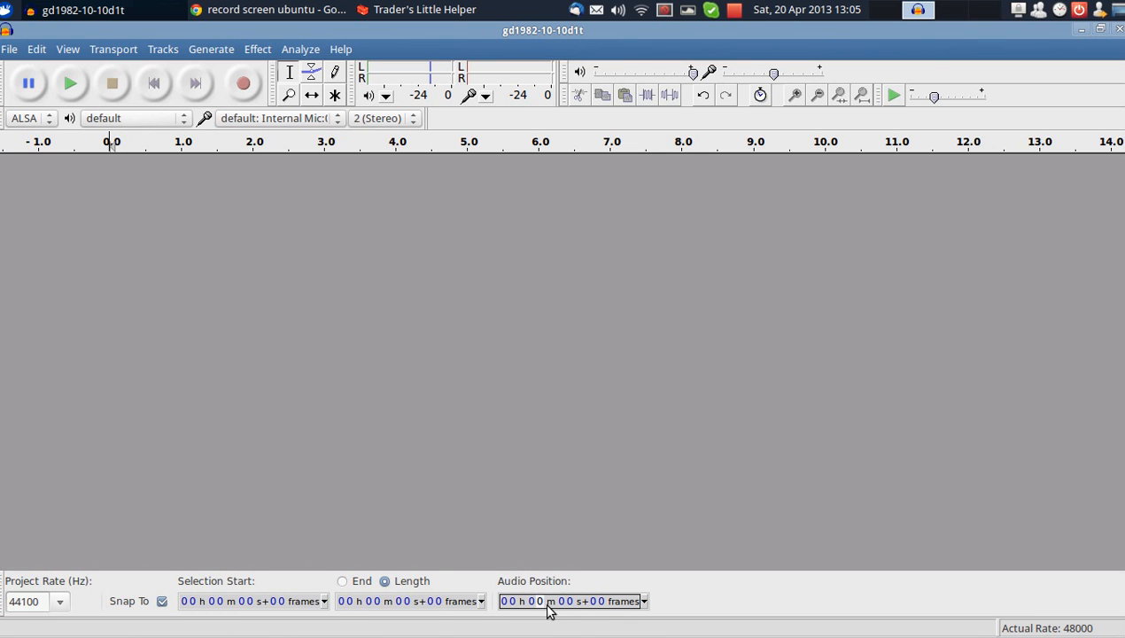
pyautogui.click(644, 602)
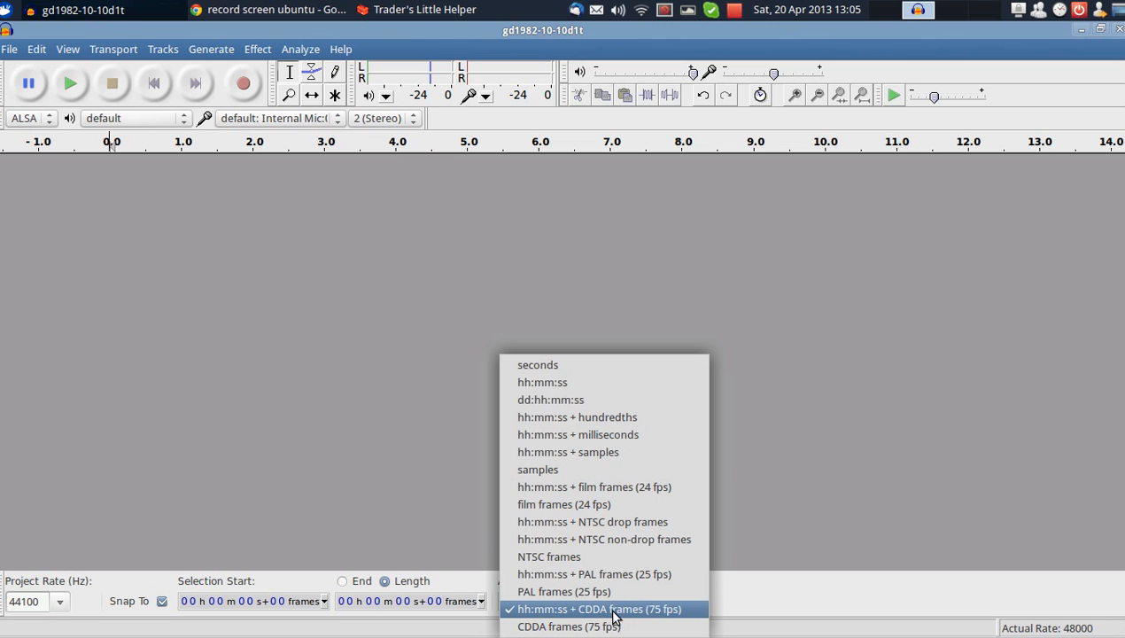
pyautogui.click(682, 610)
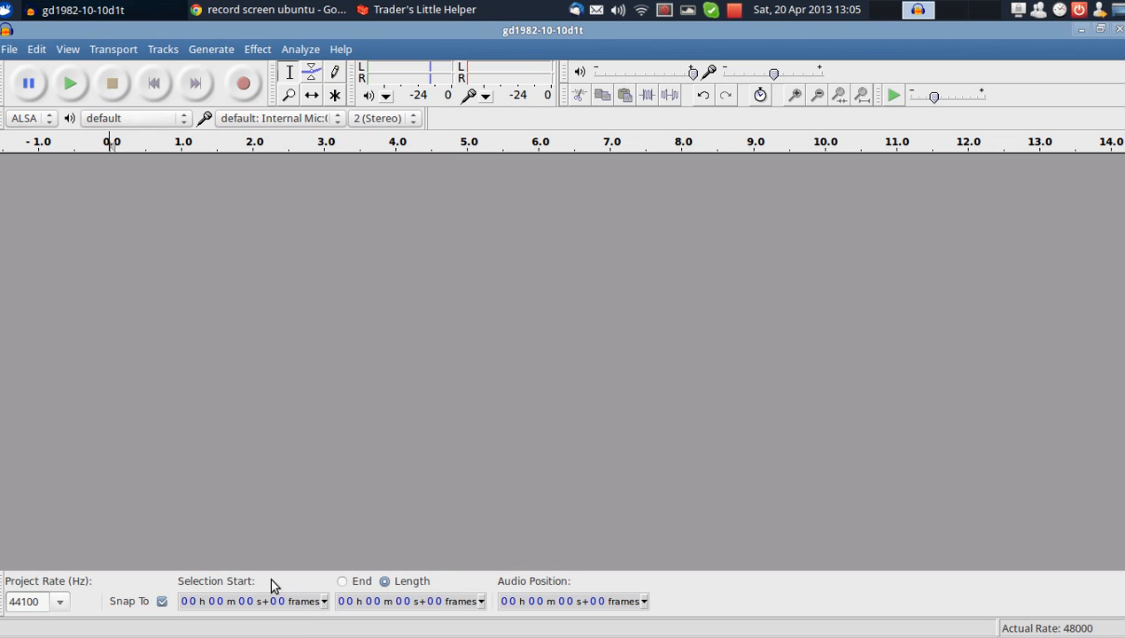
pyautogui.click(161, 602)
pyautogui.click(164, 606)
pyautogui.click(162, 603)
# Step: Import the audio file gd1982-10-10d1t.wav from the 16 bit folder inside tracktest
pyautogui.click(8, 51)
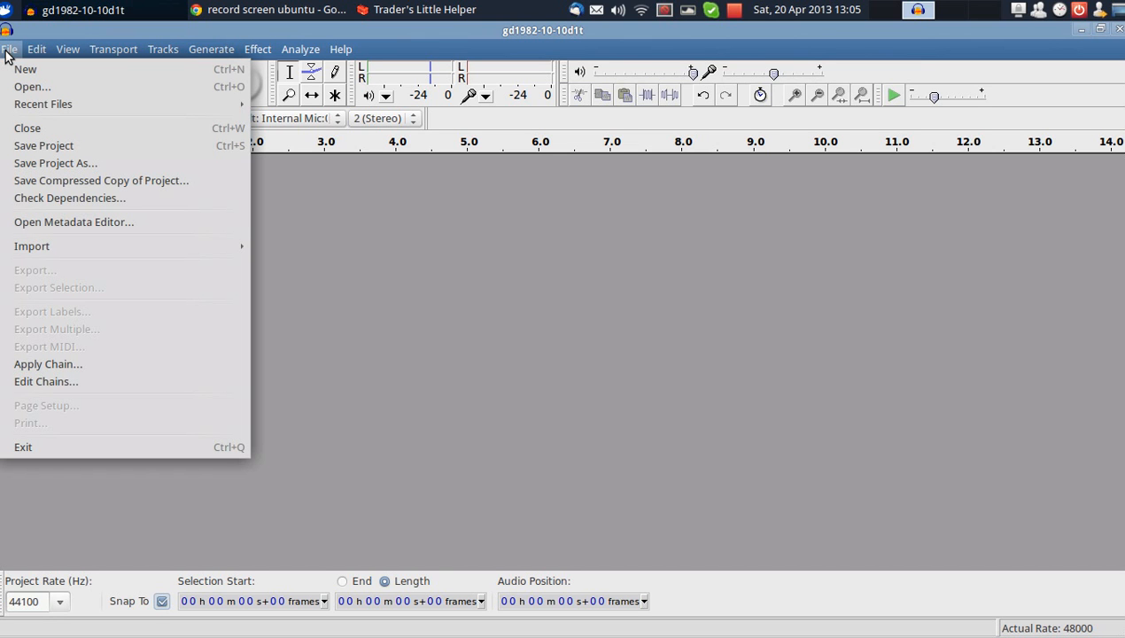
pyautogui.moveTo(40, 246)
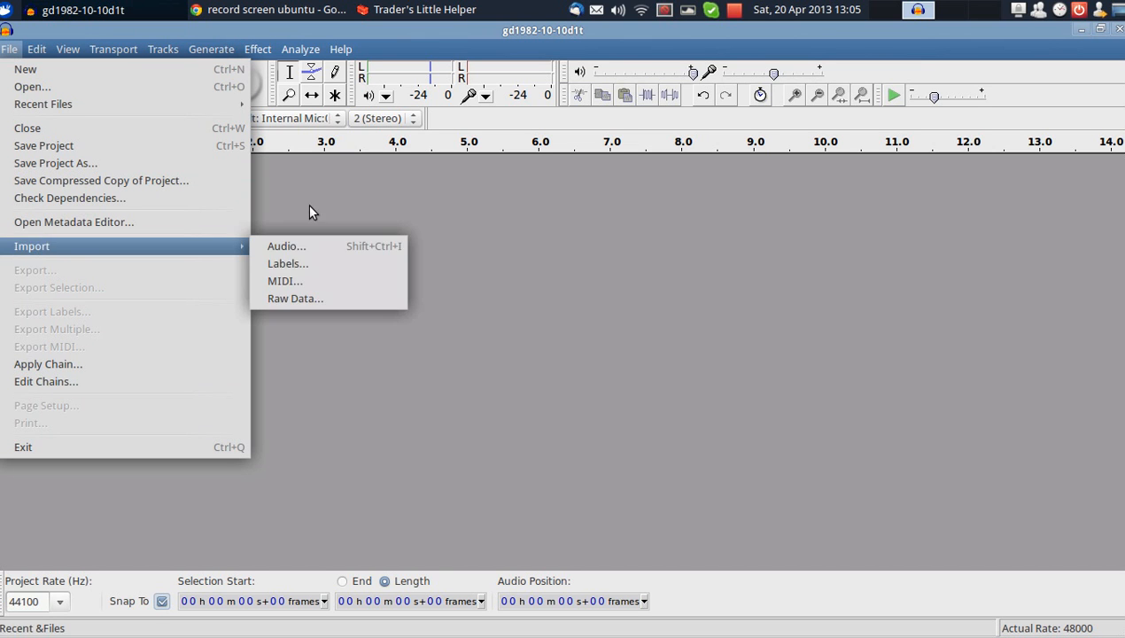
pyautogui.click(292, 246)
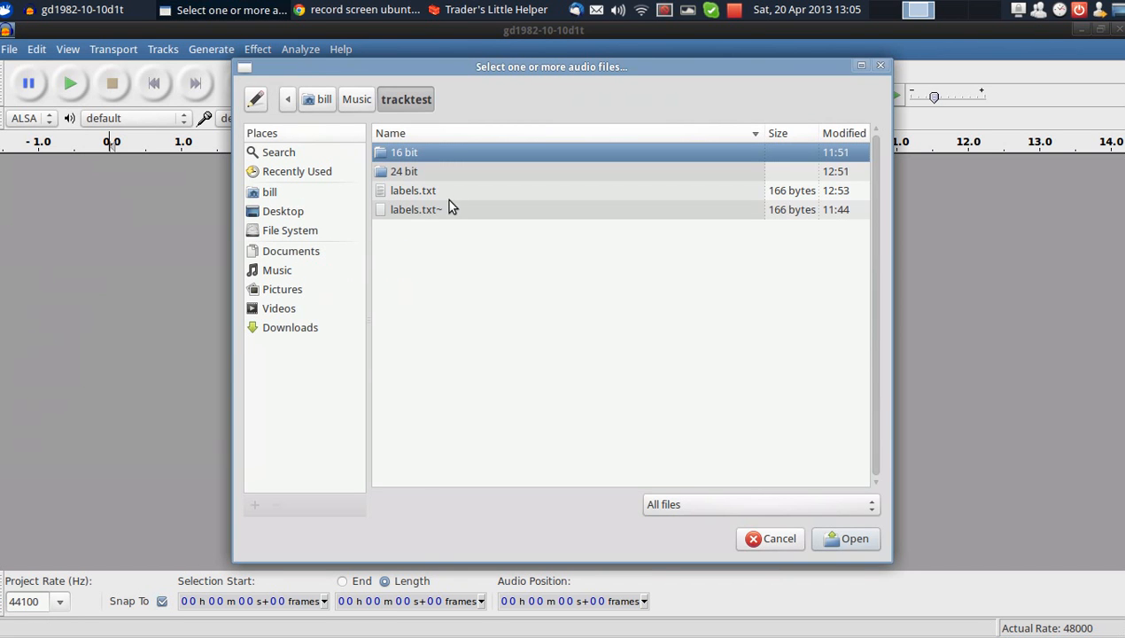
pyautogui.doubleClick(427, 153)
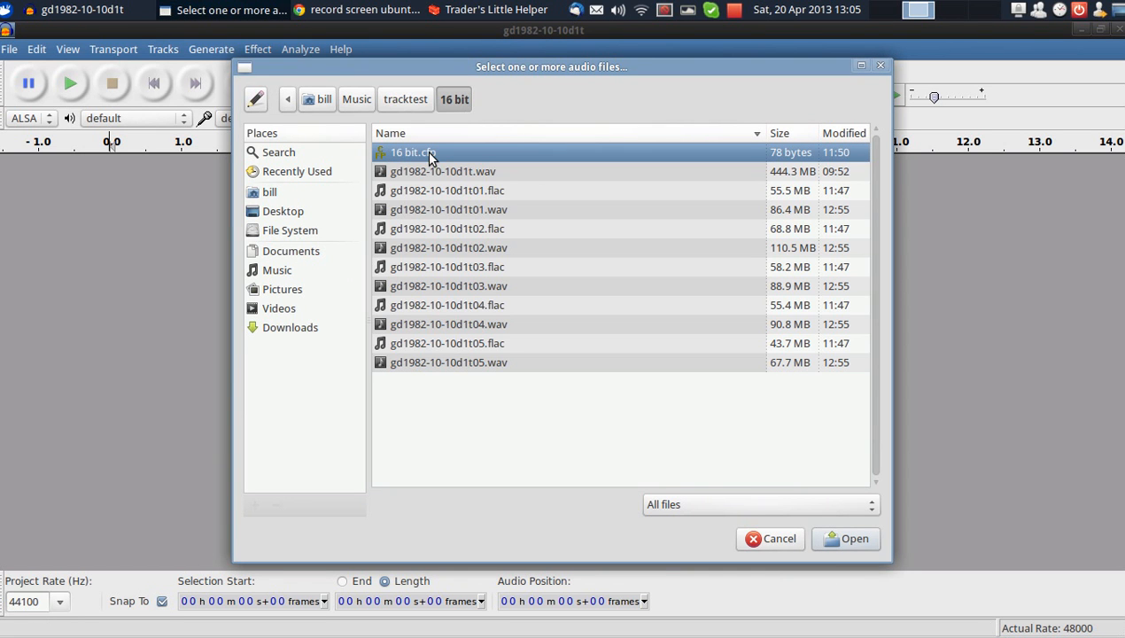
pyautogui.click(485, 173)
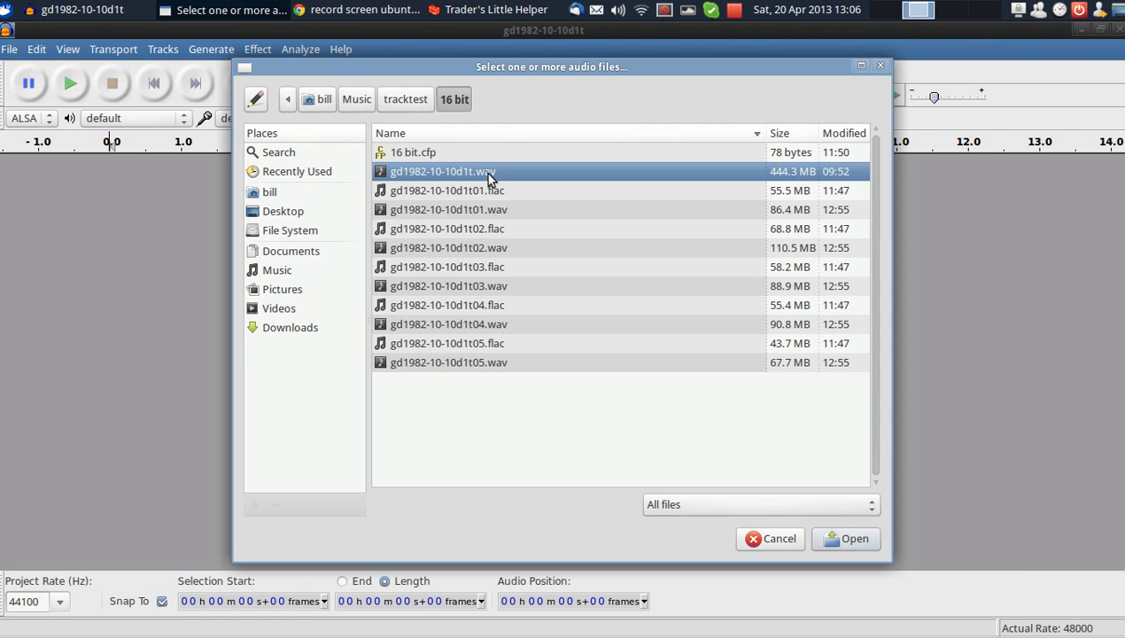
pyautogui.doubleClick(484, 172)
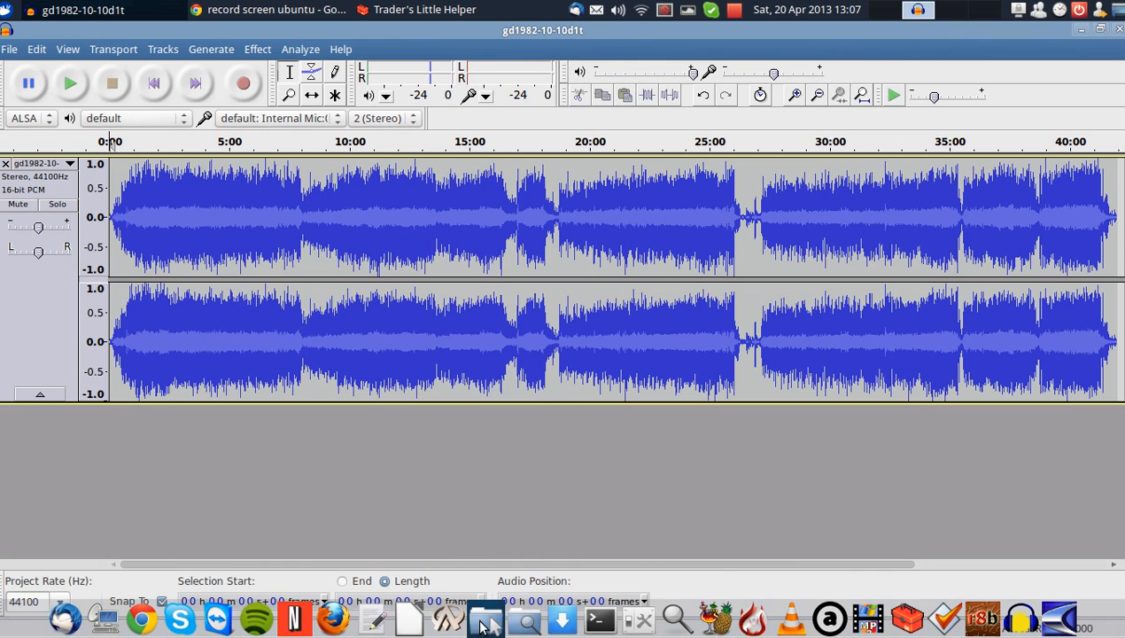
# Step: Switch to the file manager and open the Music/tracktest/16 bit folder
pyautogui.click(484, 623)
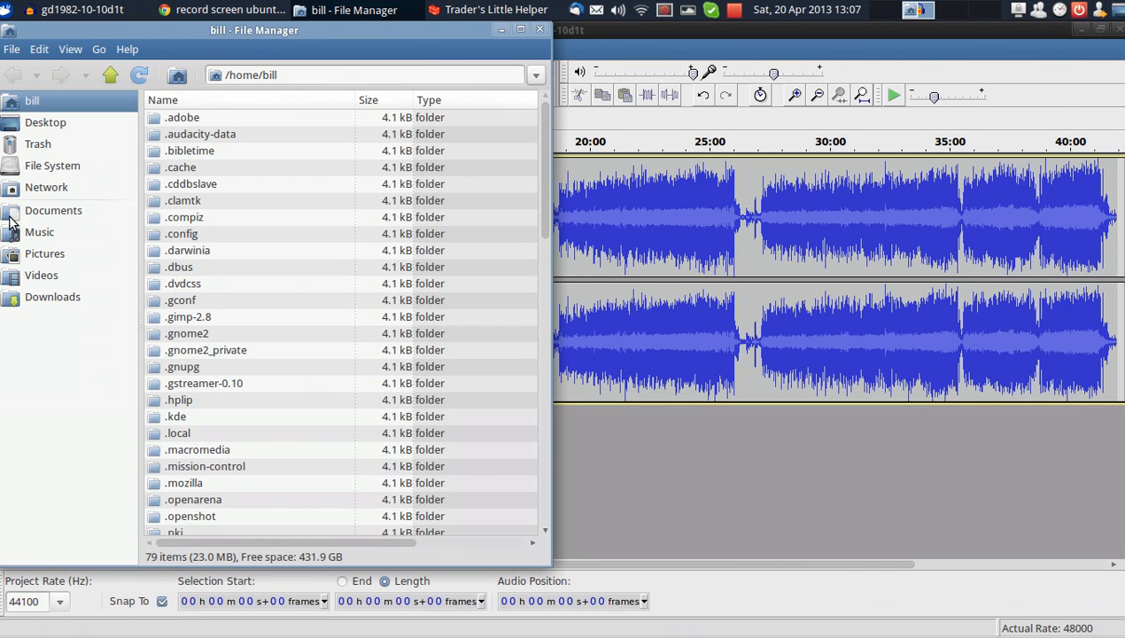
pyautogui.click(50, 236)
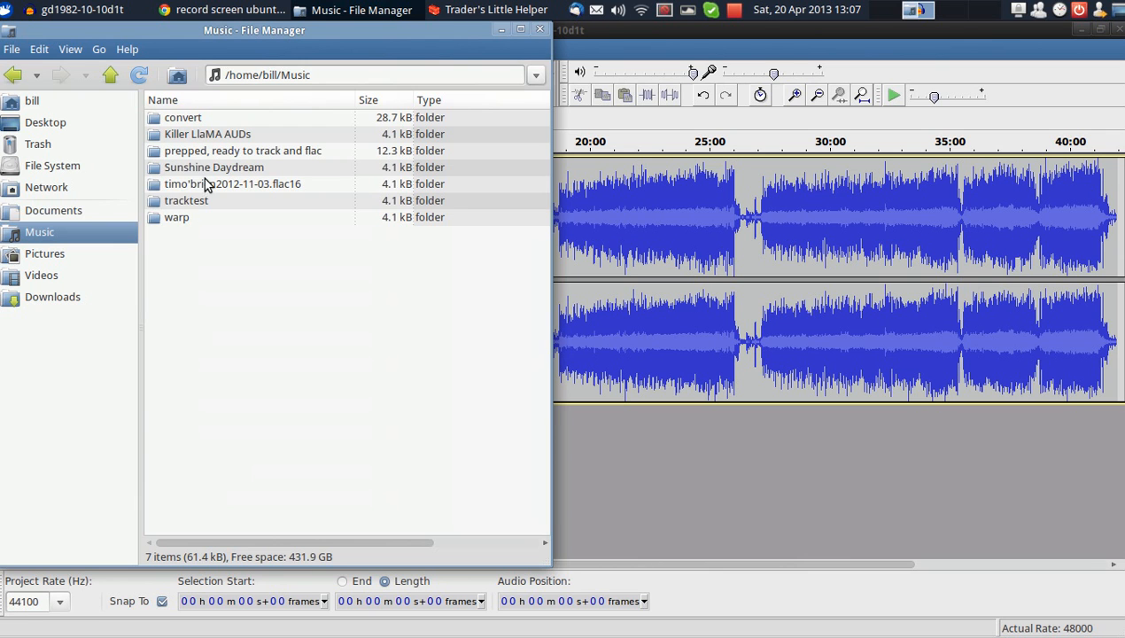
pyautogui.doubleClick(182, 200)
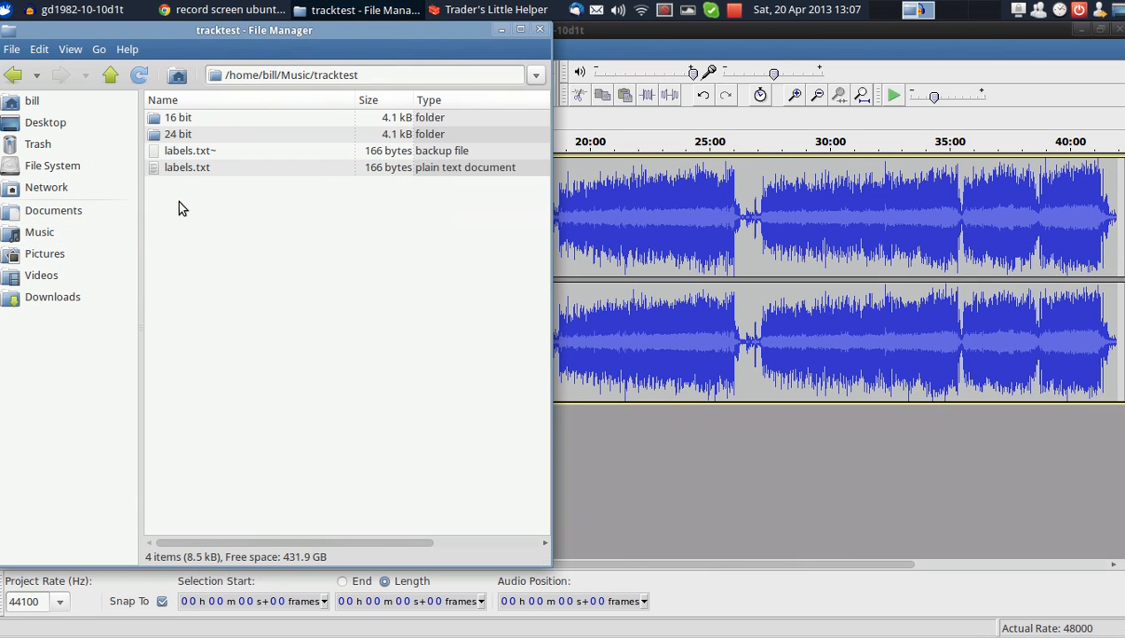
pyautogui.doubleClick(177, 118)
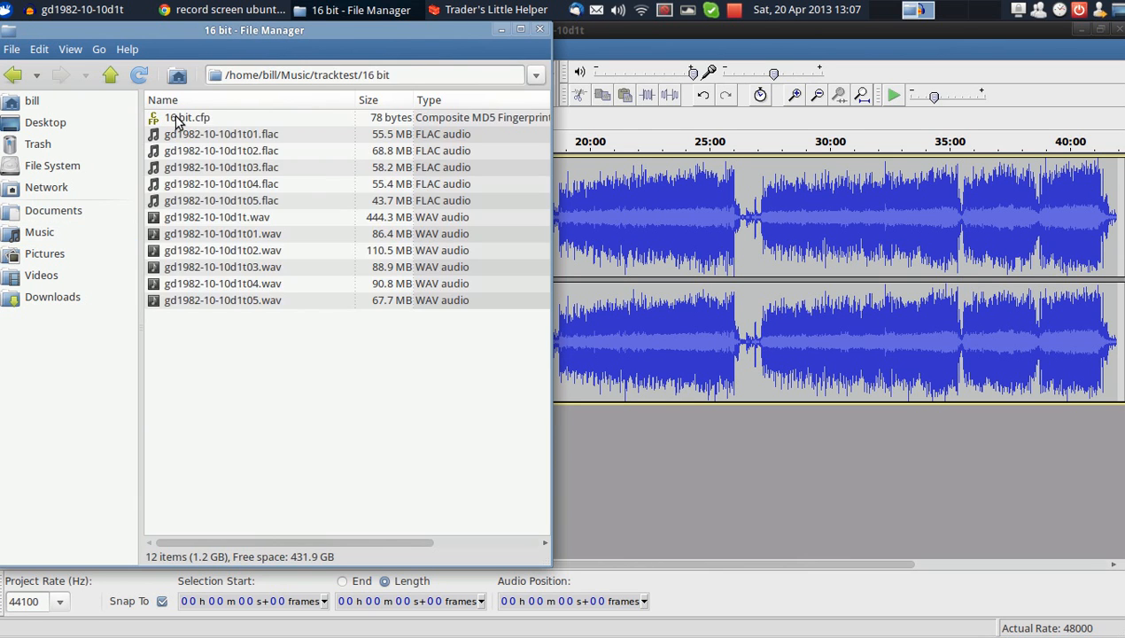
# Step: Copy the base name of gd1982-10-10d1t.wav without renaming the file, and return to Audacity
pyautogui.rightClick(230, 221)
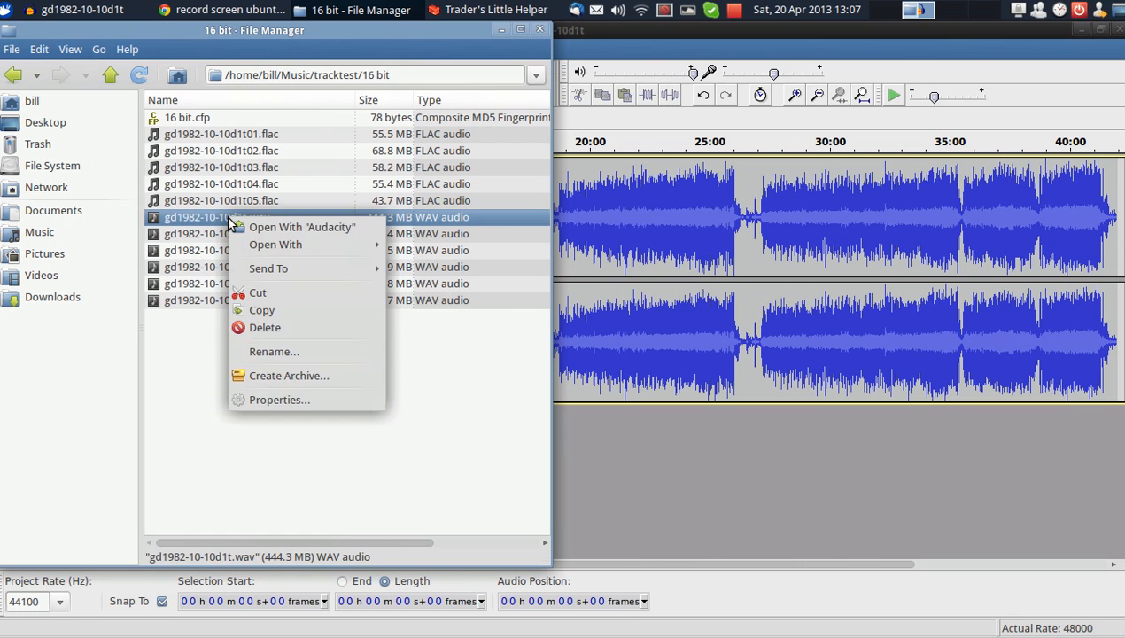
pyautogui.click(280, 351)
pyautogui.hotkey('ctrl', 'c')
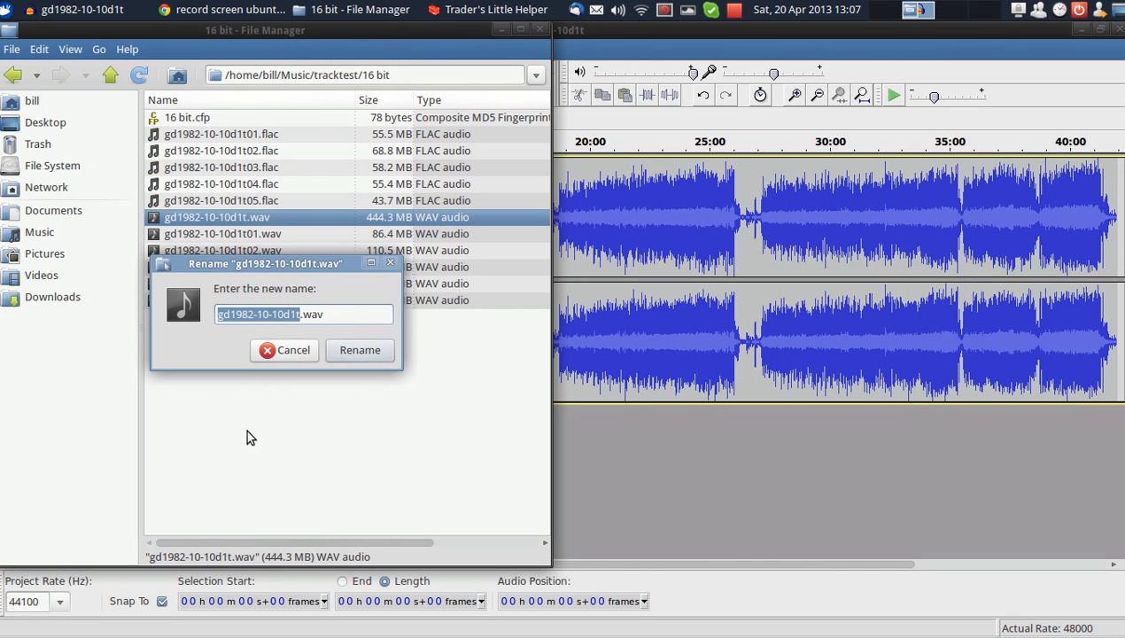
pyautogui.click(300, 354)
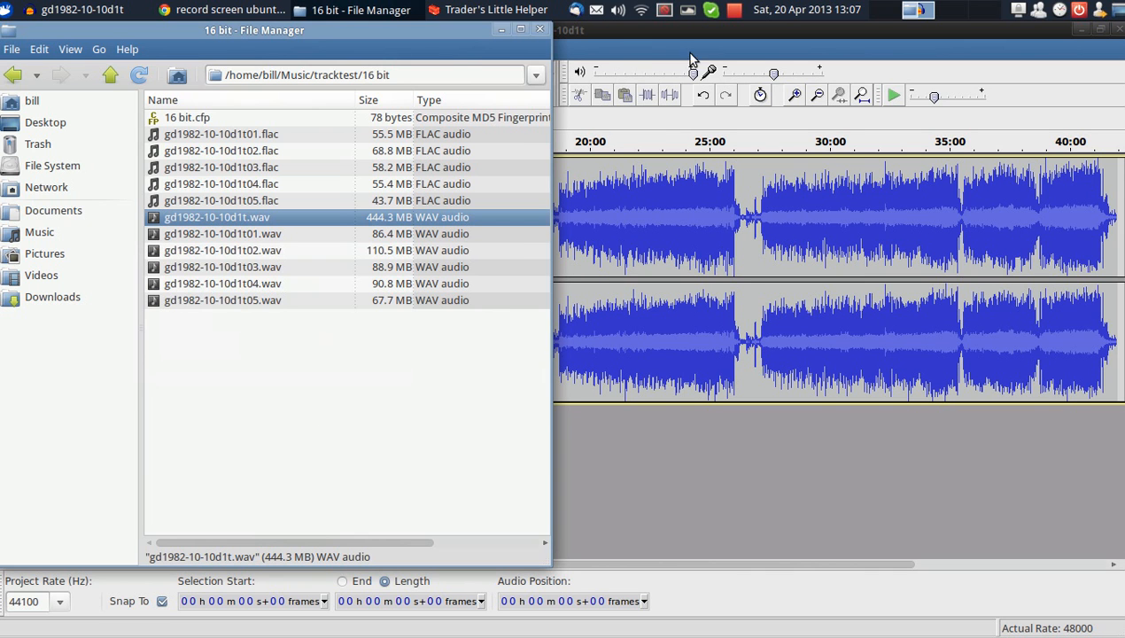
pyautogui.click(678, 51)
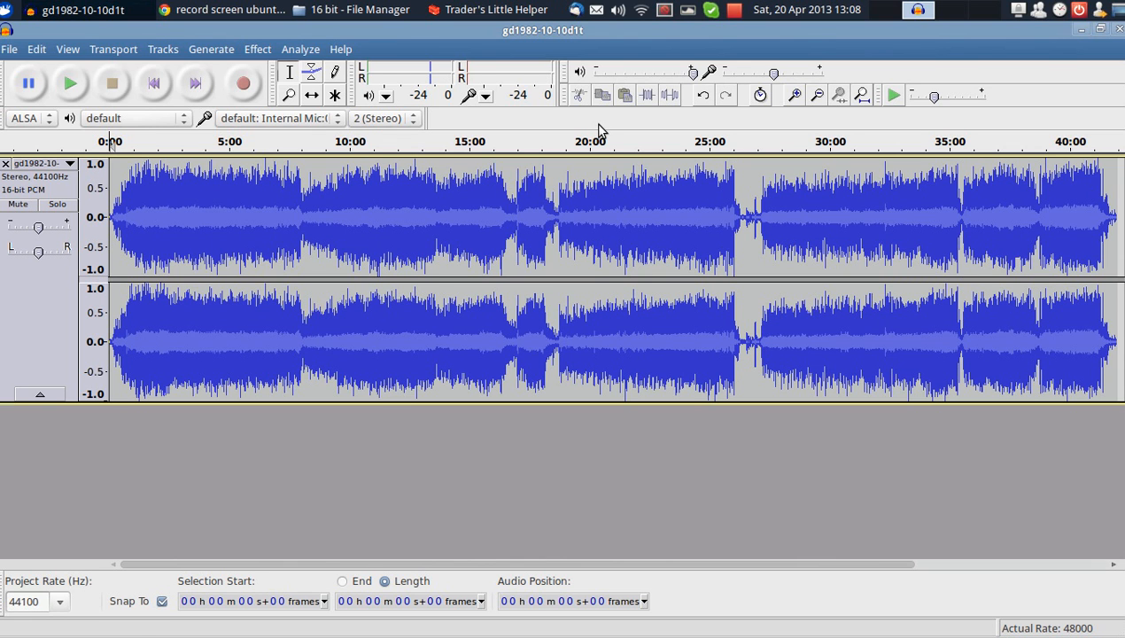
# Step: Add a label named gd1982-10-10d1t02 at the second song's start, about 8:01, and return the cursor to the beginning
pyautogui.click(301, 215)
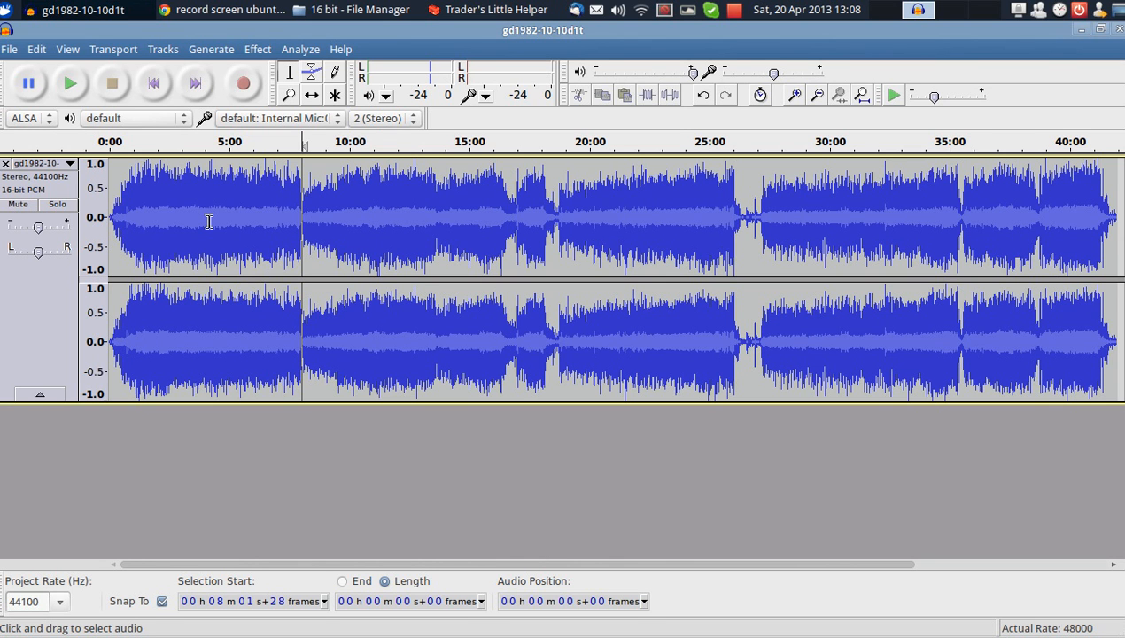
pyautogui.hotkey('ctrl', 'b')
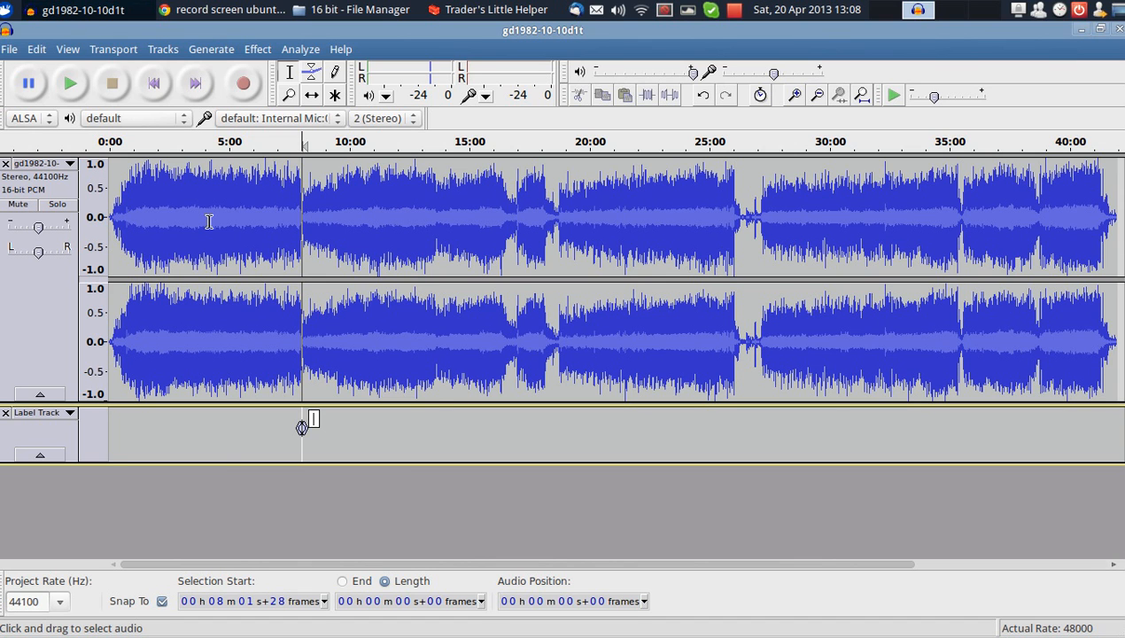
pyautogui.hotkey('ctrl', 'v')
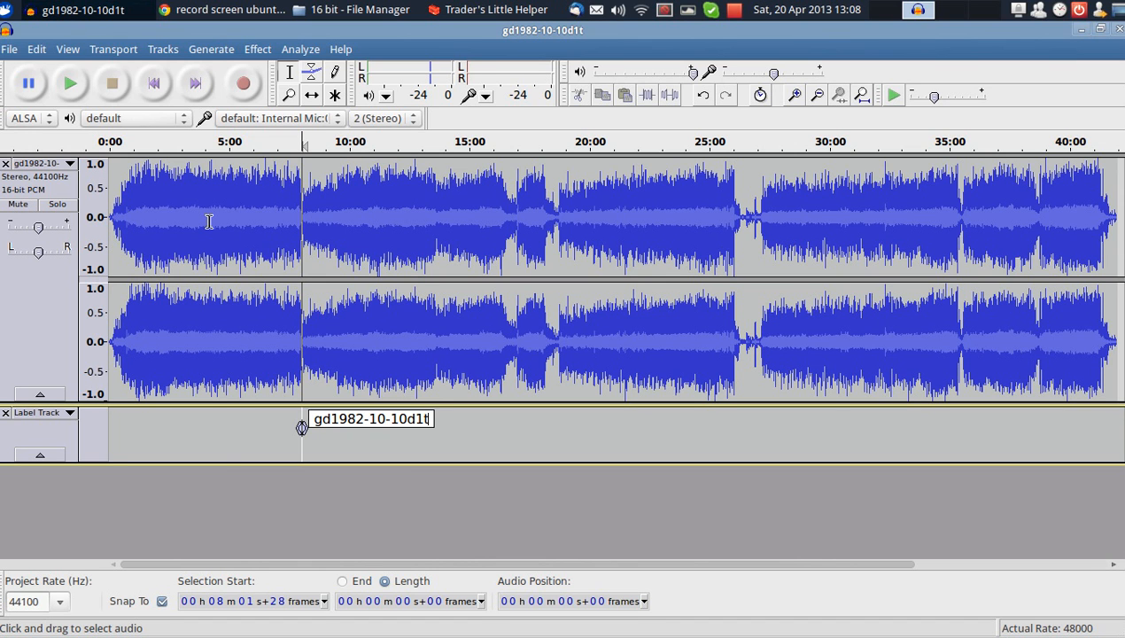
pyautogui.write('02')
pyautogui.press('Return')
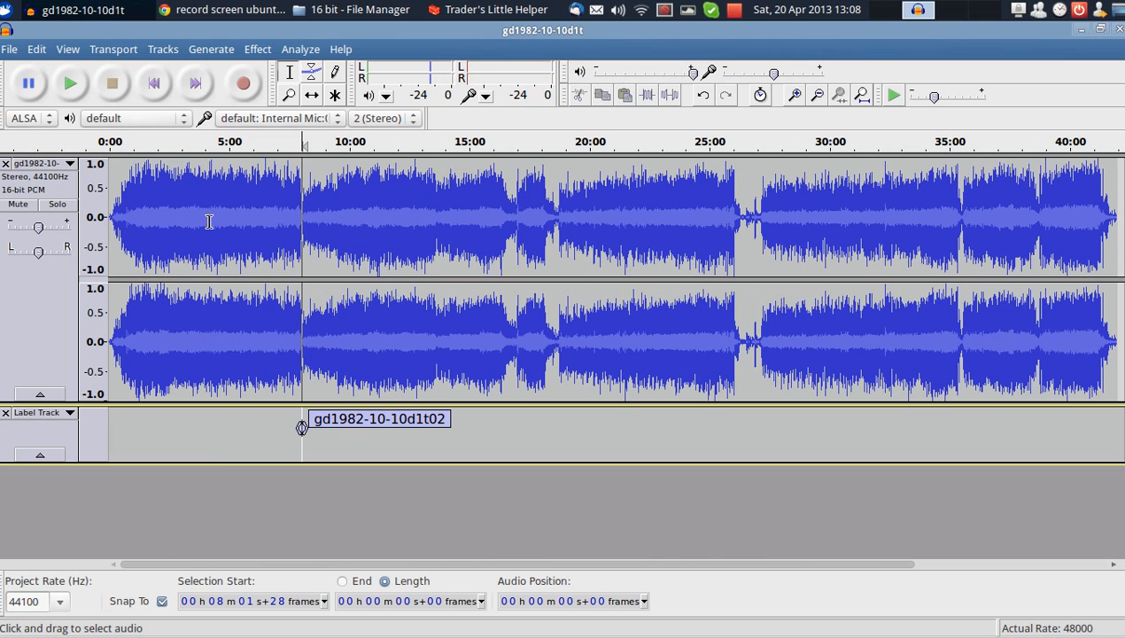
pyautogui.click(156, 83)
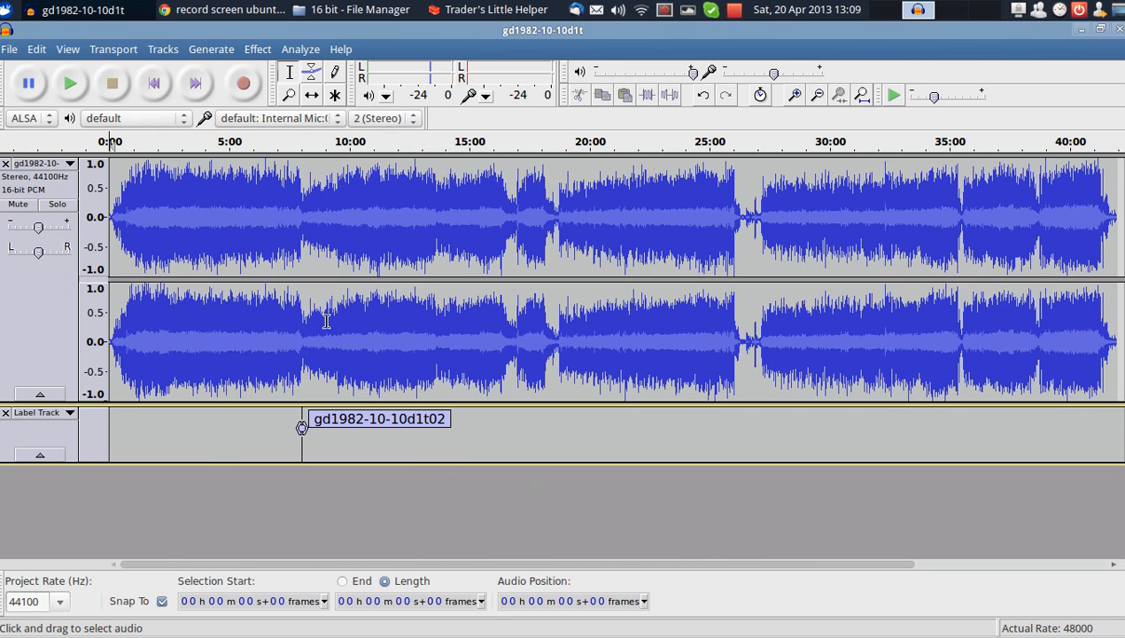
# Step: Add a label named gd1982-10-10d1t03 at the quiet gap at about 18:40
pyautogui.click(557, 199)
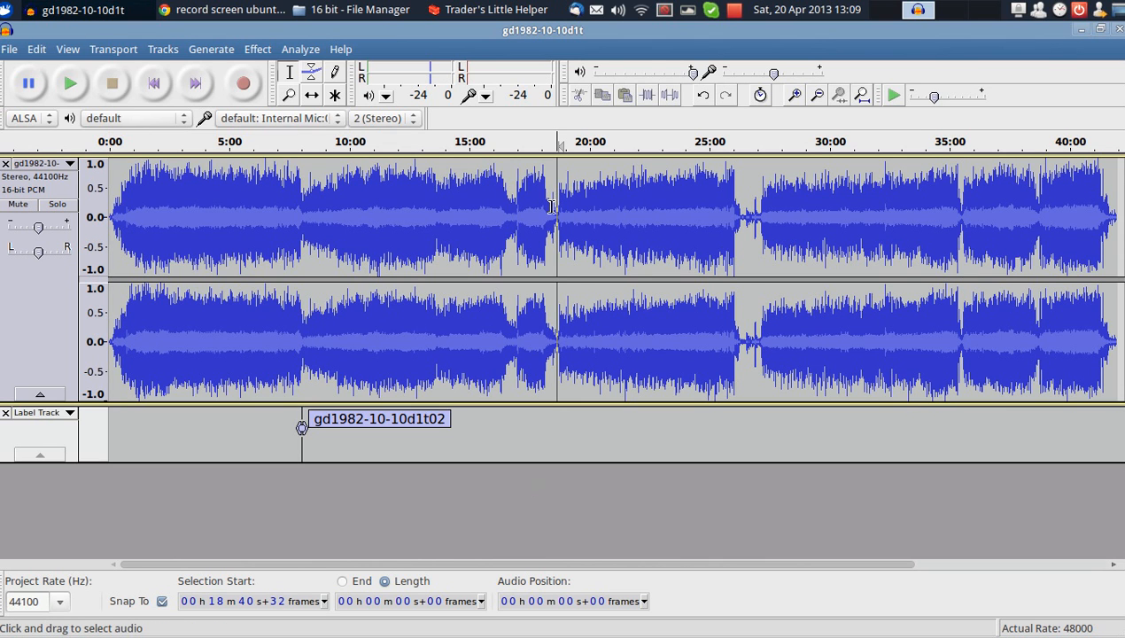
pyautogui.hotkey('ctrl', 'b')
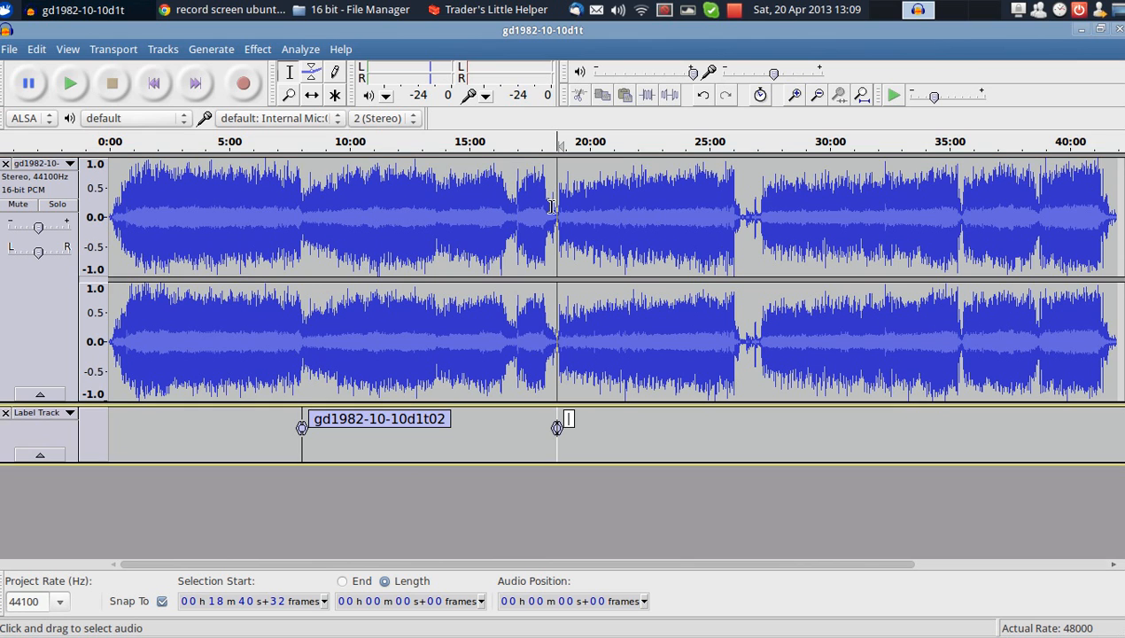
pyautogui.hotkey('ctrl', 'v')
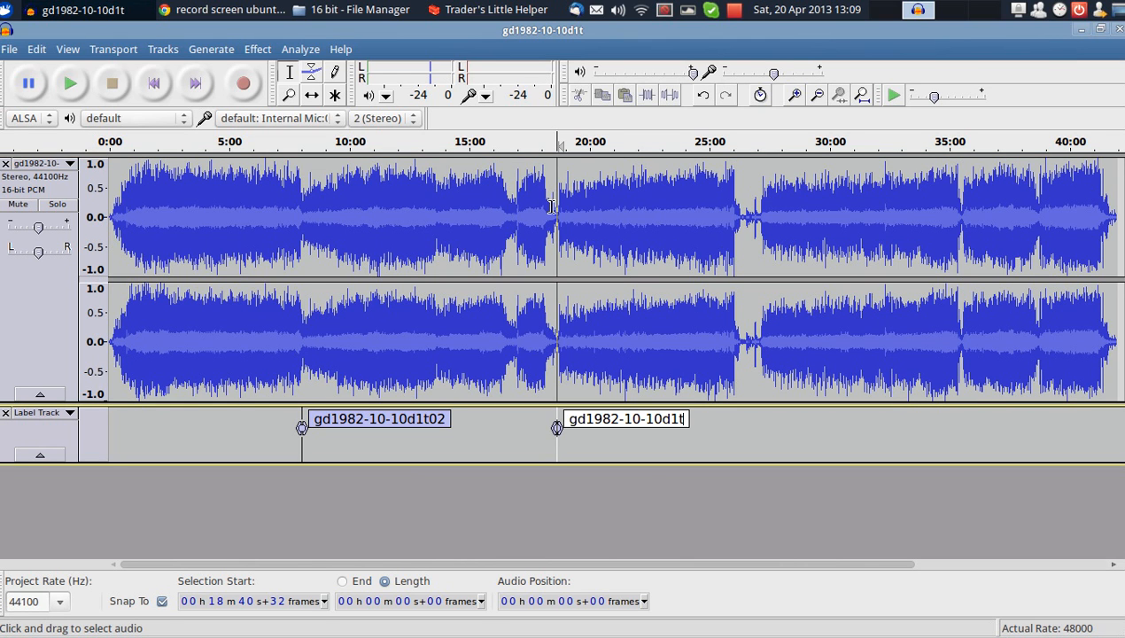
pyautogui.write('03')
pyautogui.press('Return')
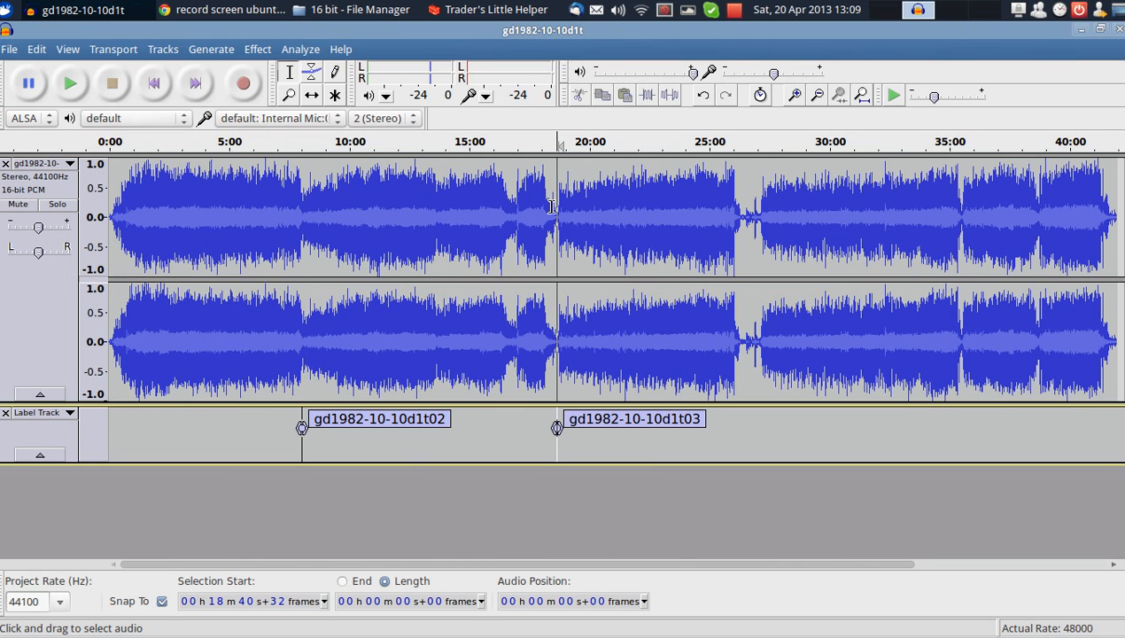
# Step: Add a label named gd1982-10-10d1t04 where the music resumes at about 27:15
pyautogui.click(764, 179)
pyautogui.hotkey('ctrl', 'b')
pyautogui.hotkey('ctrl', 'v')
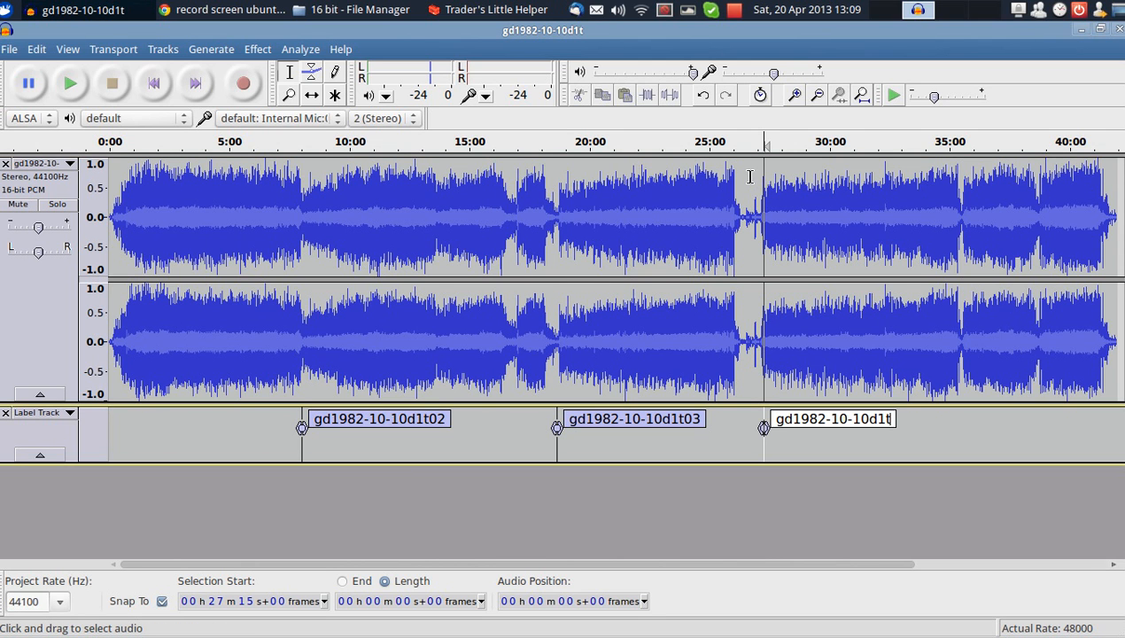
pyautogui.write('04')
pyautogui.press('Return')
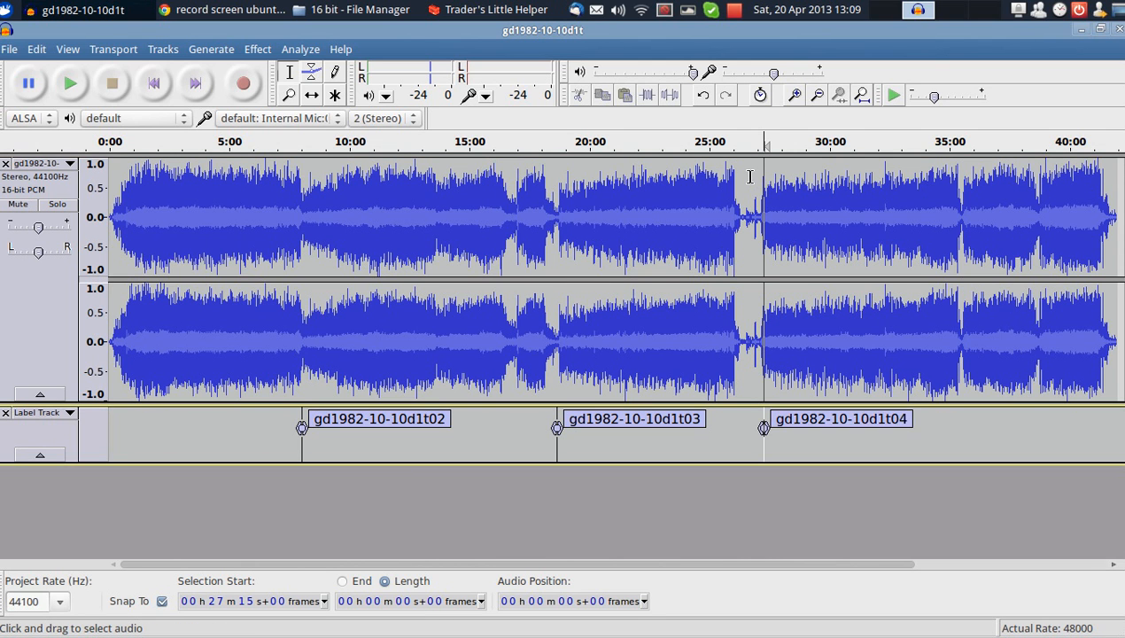
# Step: Add a label named gd1982-10-10d1t05 at the short gap at about 35:32
pyautogui.click(961, 208)
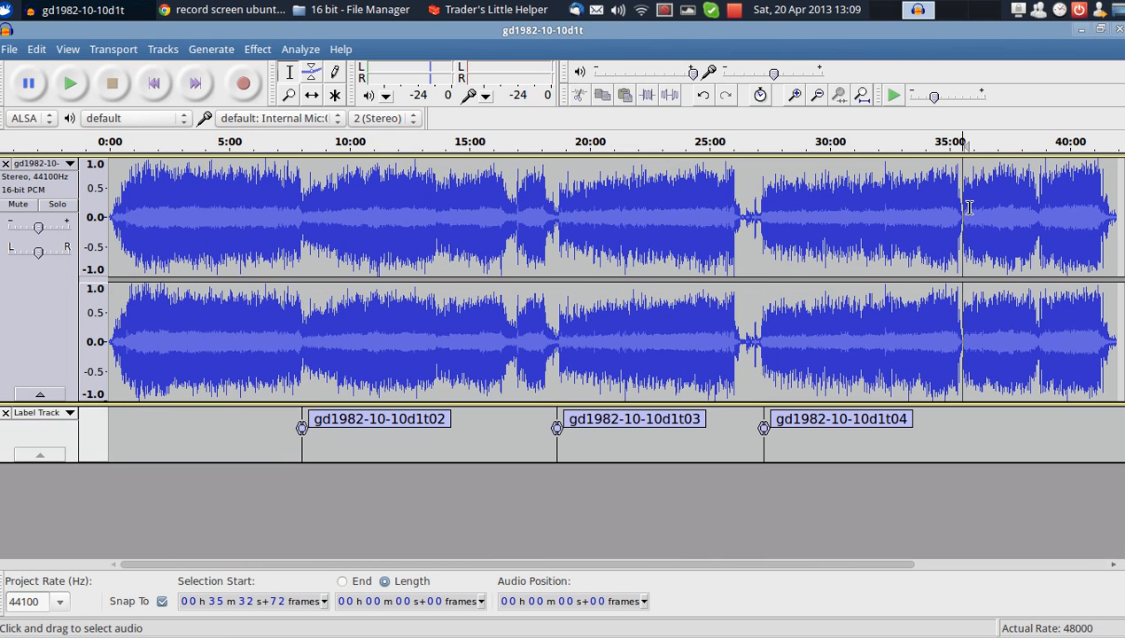
pyautogui.hotkey('ctrl', 'b')
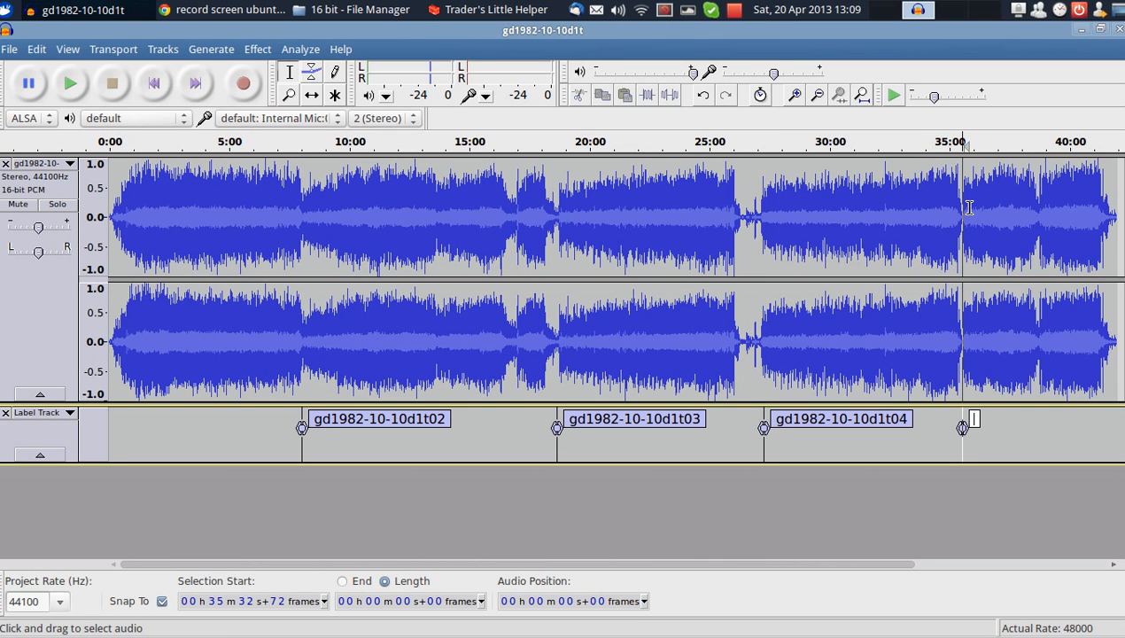
pyautogui.write('0')
pyautogui.press('BackSpace')
pyautogui.hotkey('ctrl', 'v')
pyautogui.write('05')
pyautogui.press('Return')
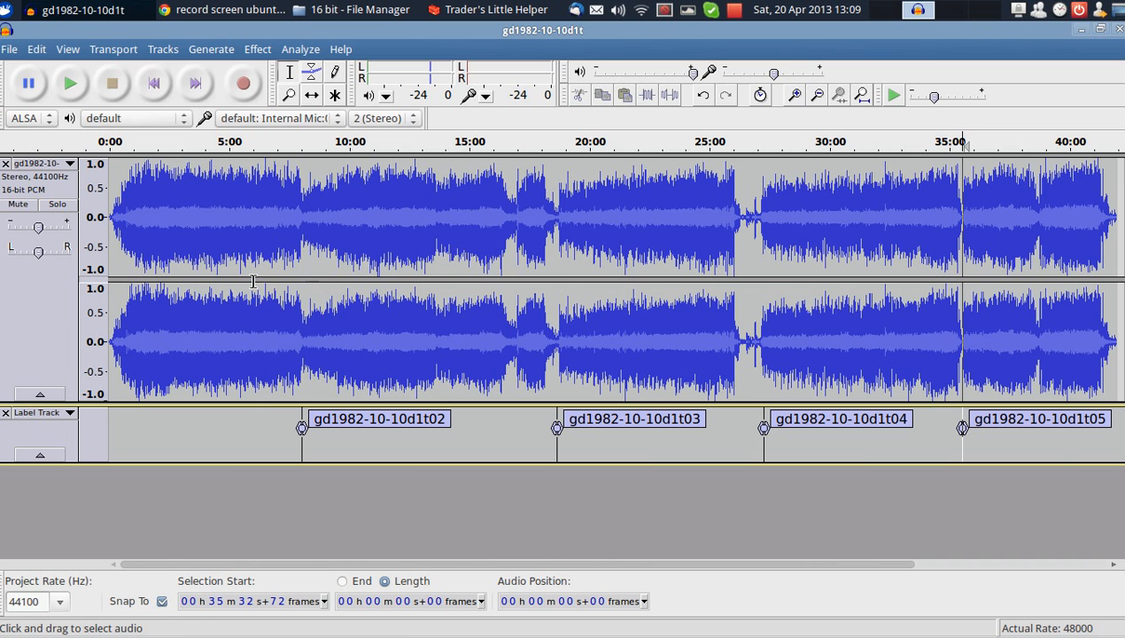
# Step: Set up a multiple-file export that includes the audio before the first label, naming the first file gd1982-10-10d1t01
pyautogui.click(9, 49)
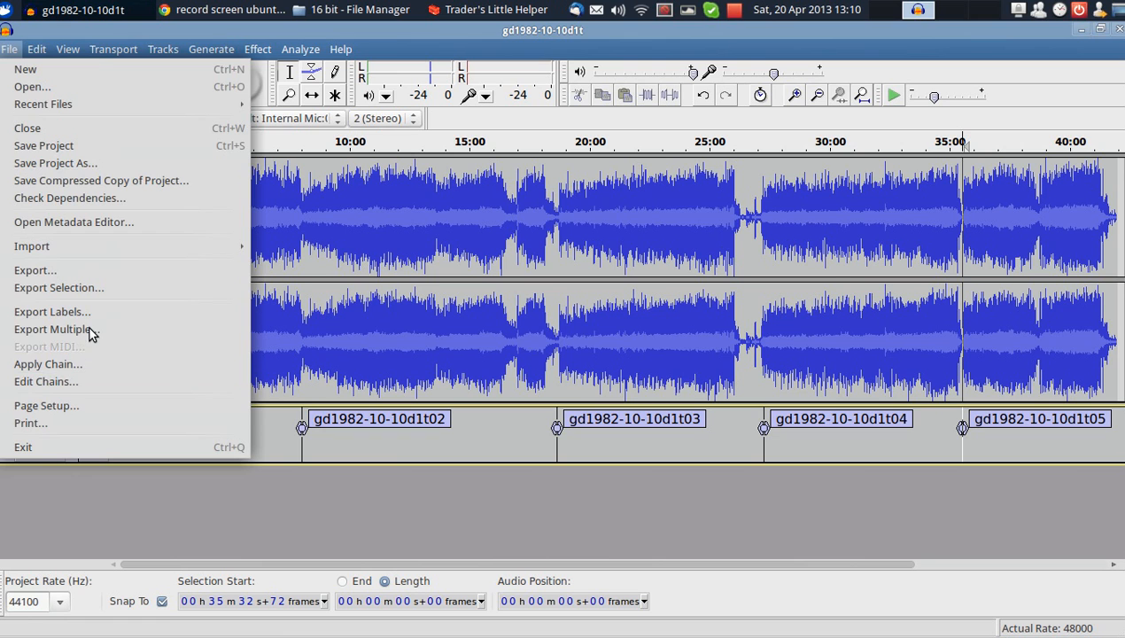
pyautogui.click(53, 328)
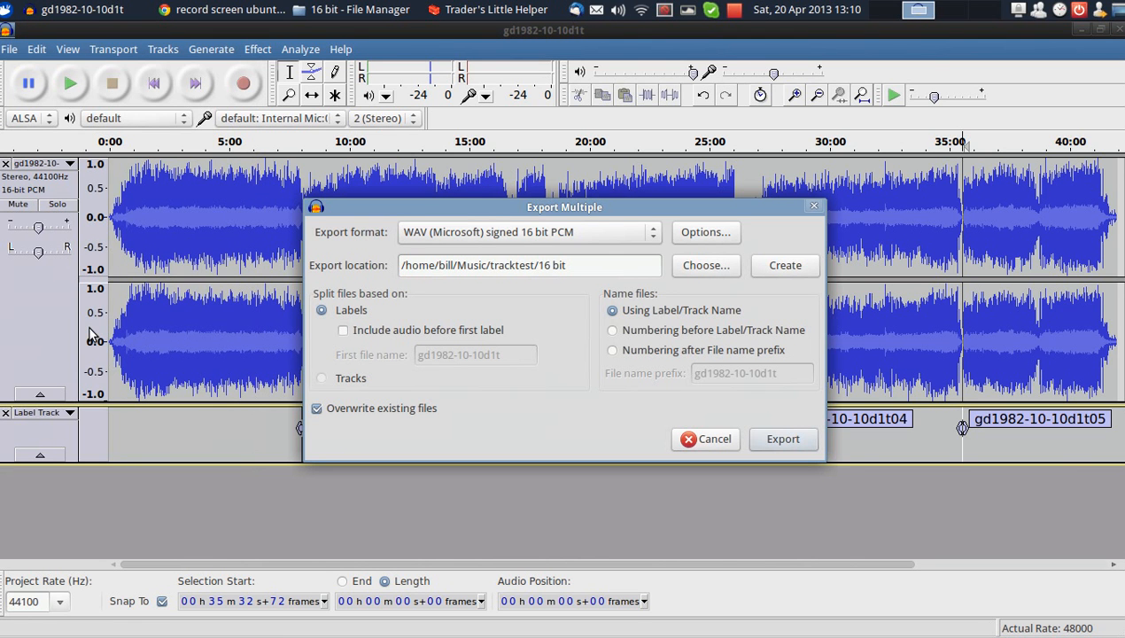
pyautogui.click(343, 332)
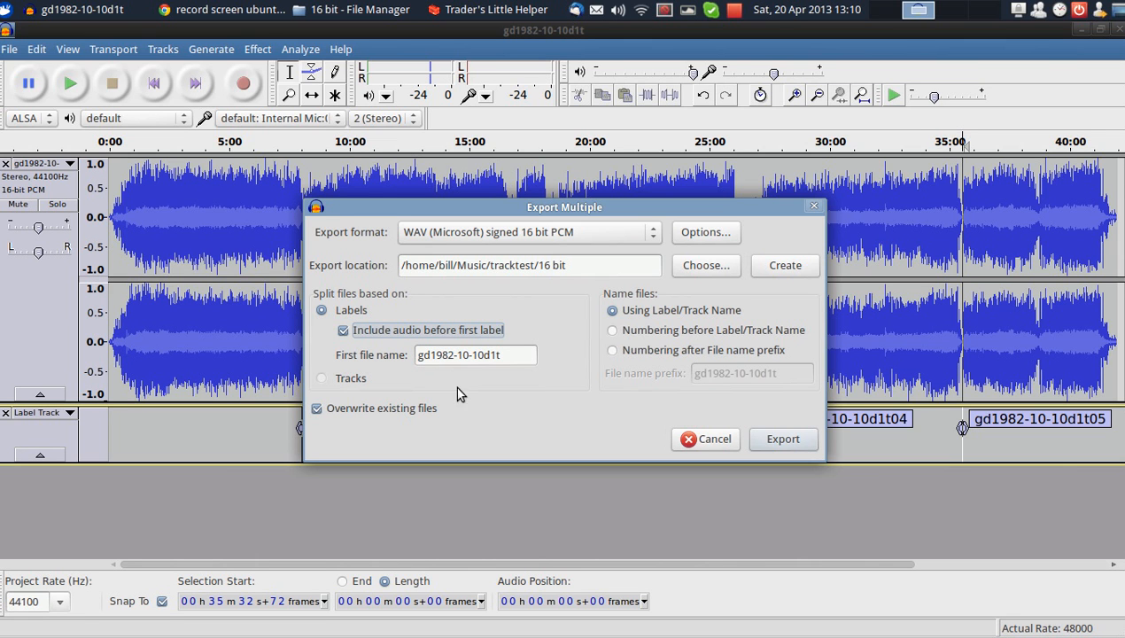
pyautogui.click(520, 357)
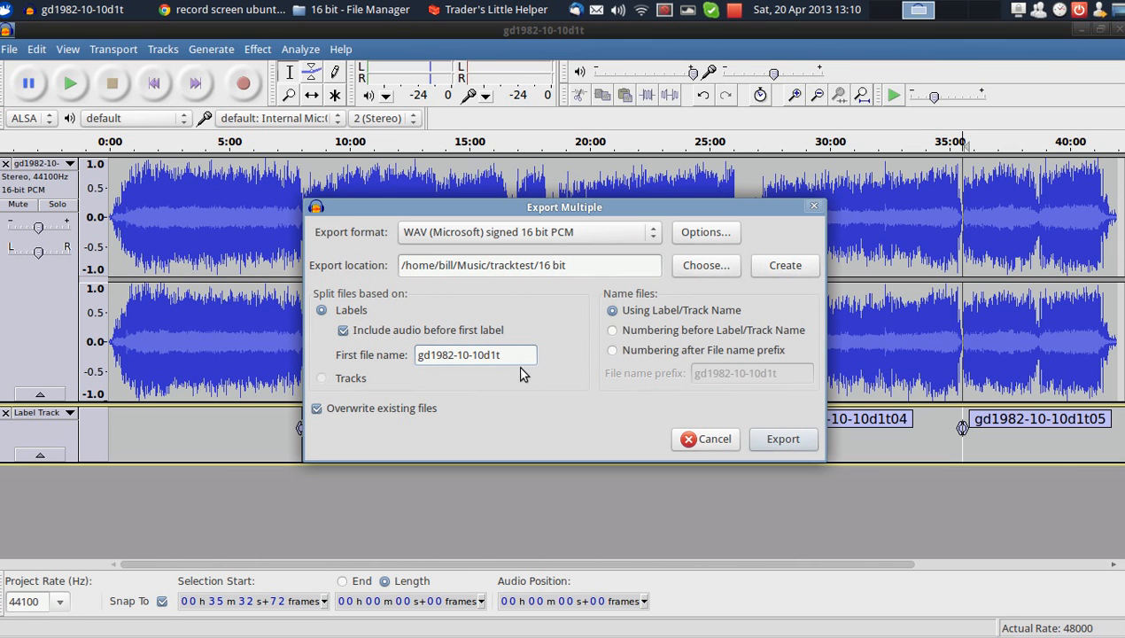
pyautogui.write('01')
# Step: Try to choose the 16 bit folder inside tracktest as the export location by browsing to it
pyautogui.click(708, 266)
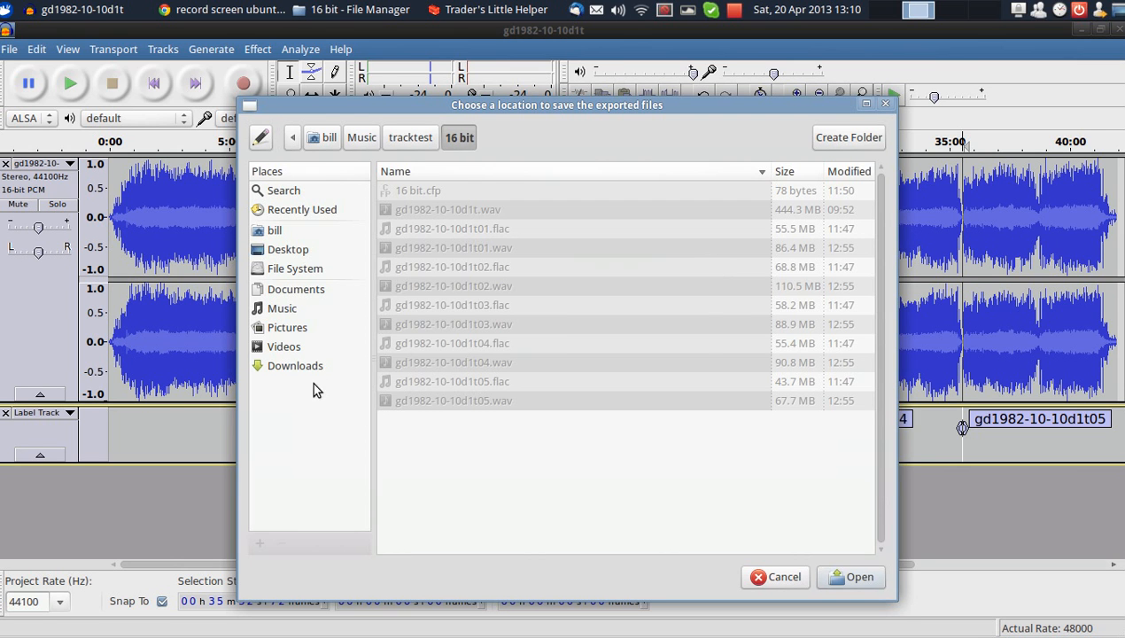
pyautogui.click(411, 137)
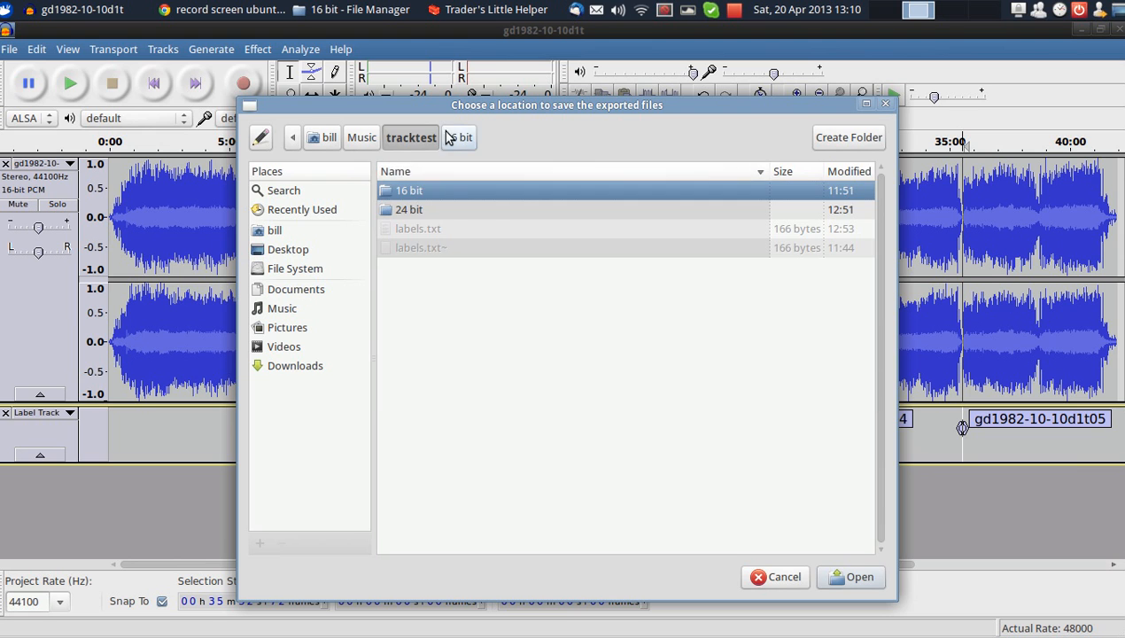
pyautogui.click(458, 139)
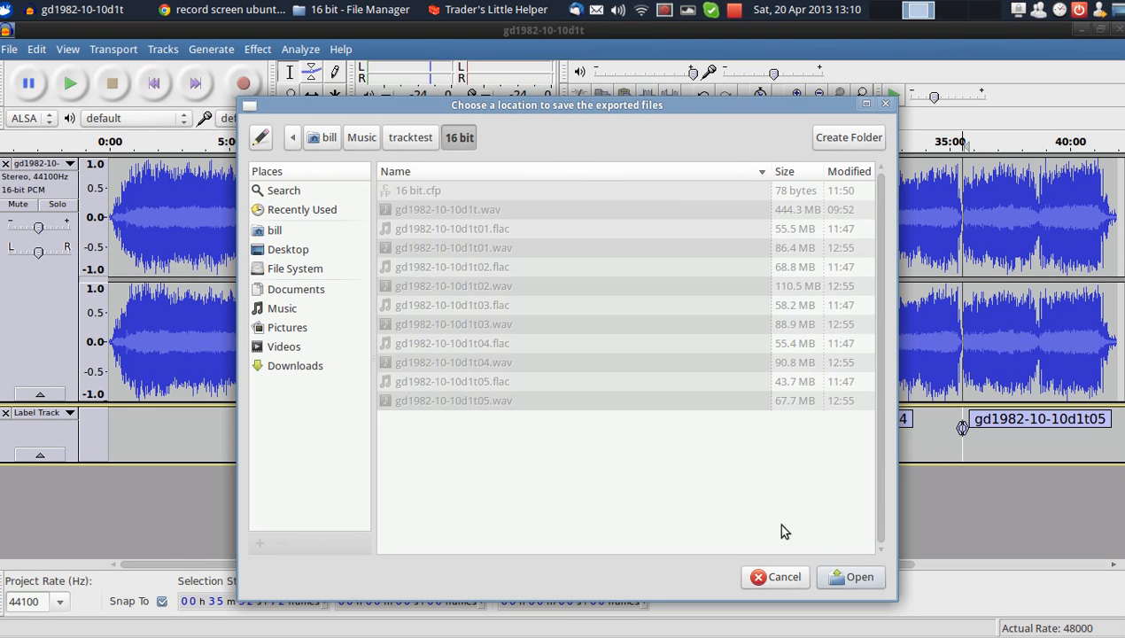
pyautogui.click(849, 586)
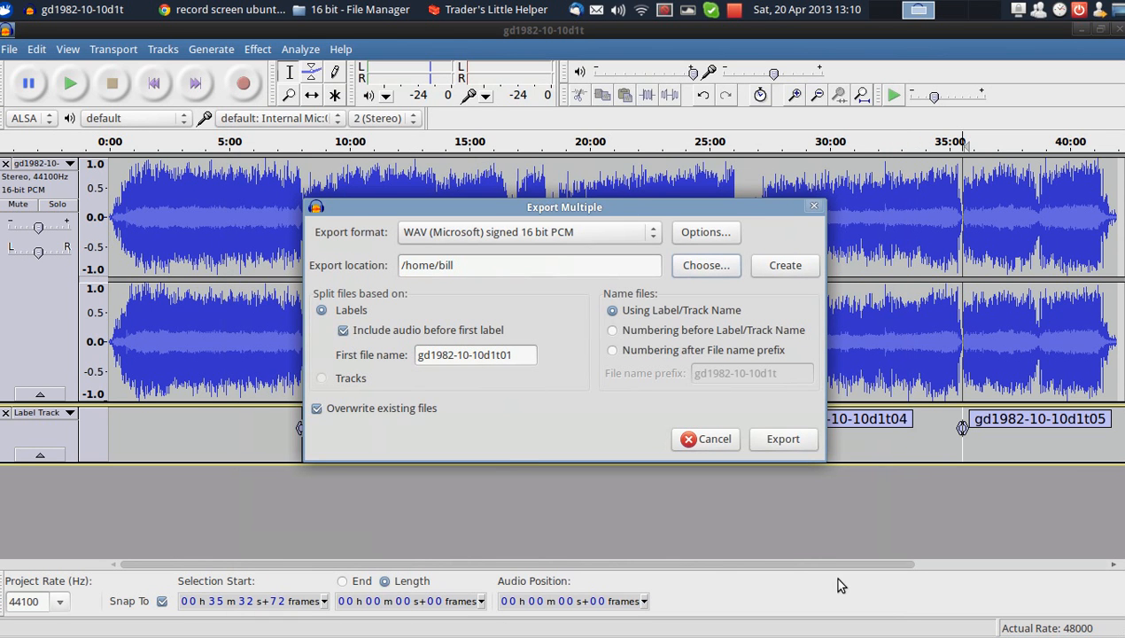
# Step: Copy the path of the Music/tracktest/16 bit folder from the file manager and set it as the export location
pyautogui.click(468, 265)
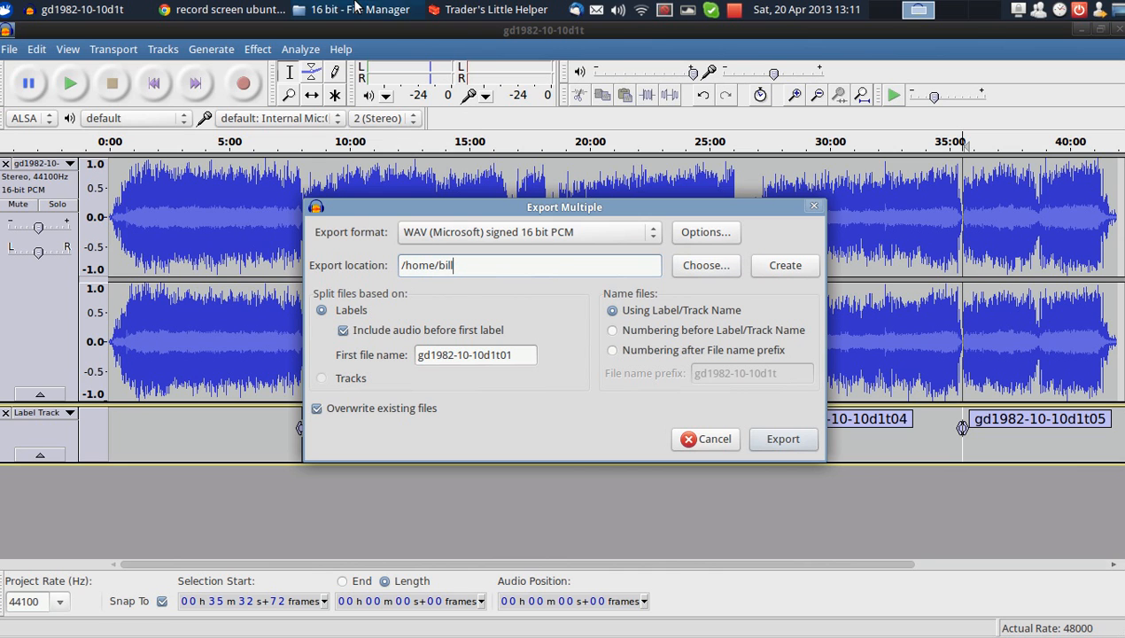
pyautogui.click(359, 9)
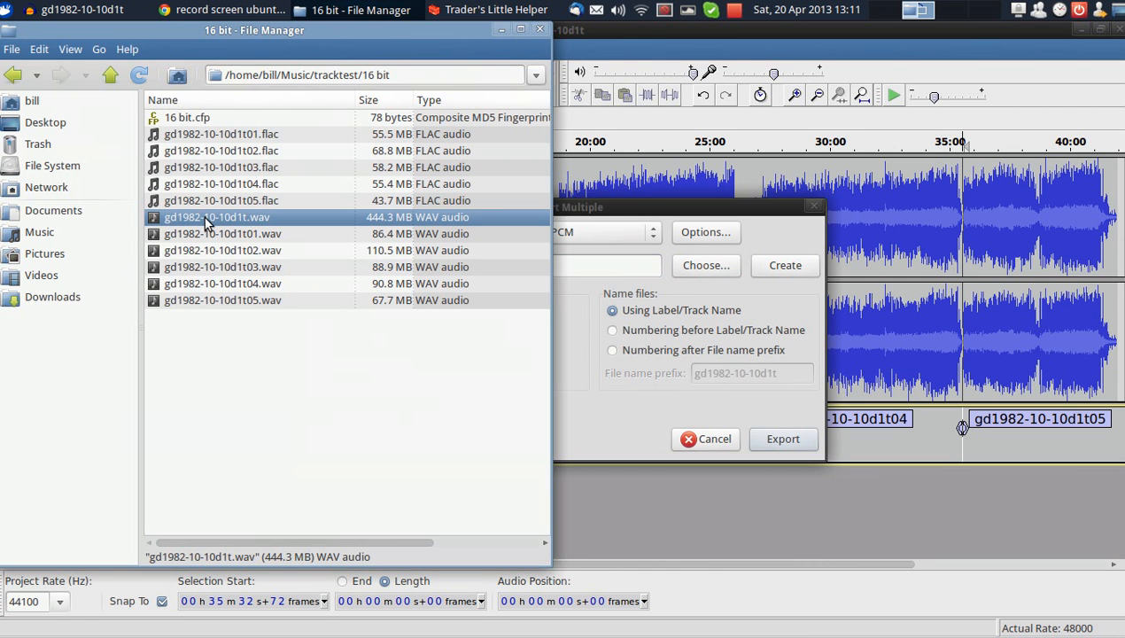
pyautogui.click(255, 369)
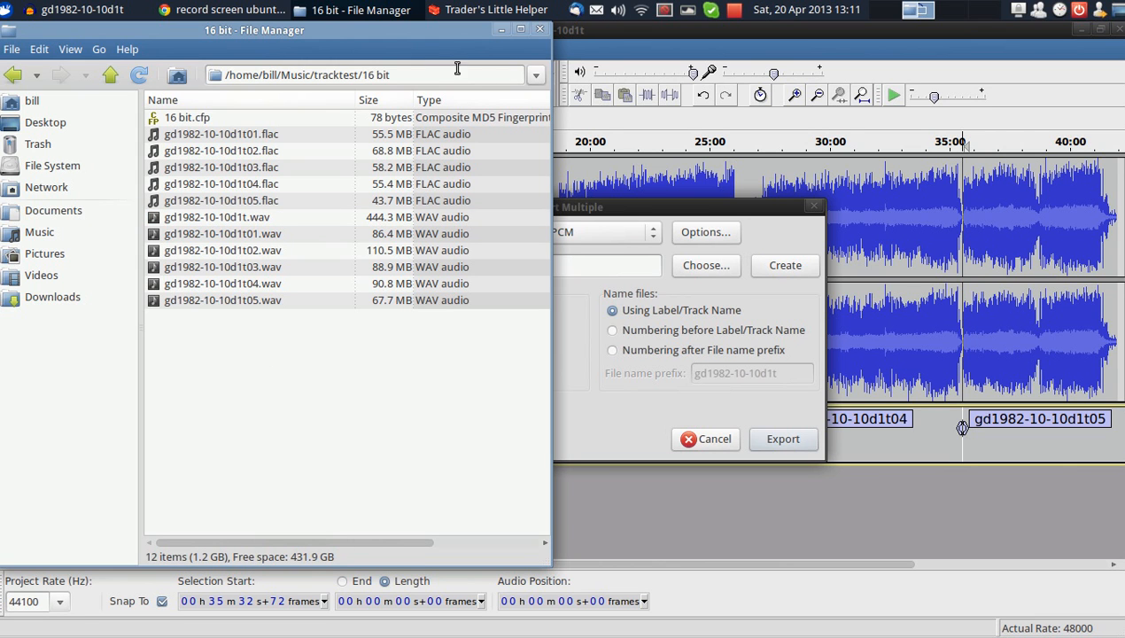
pyautogui.click(429, 75)
pyautogui.tripleClick(428, 75)
pyautogui.hotkey('ctrl', 'c')
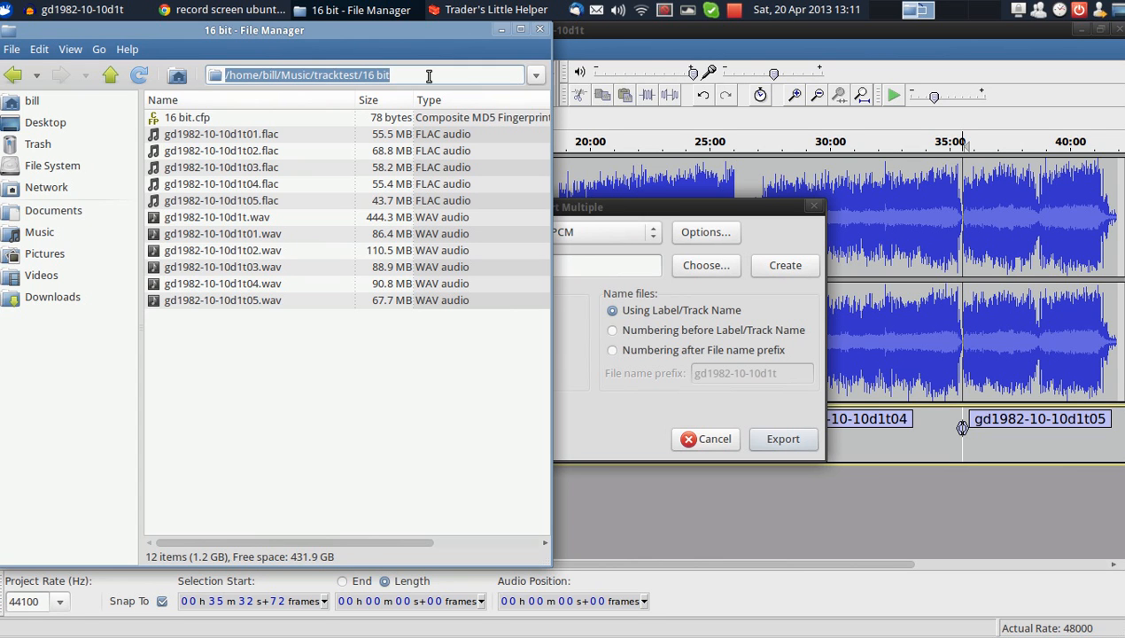
pyautogui.click(633, 209)
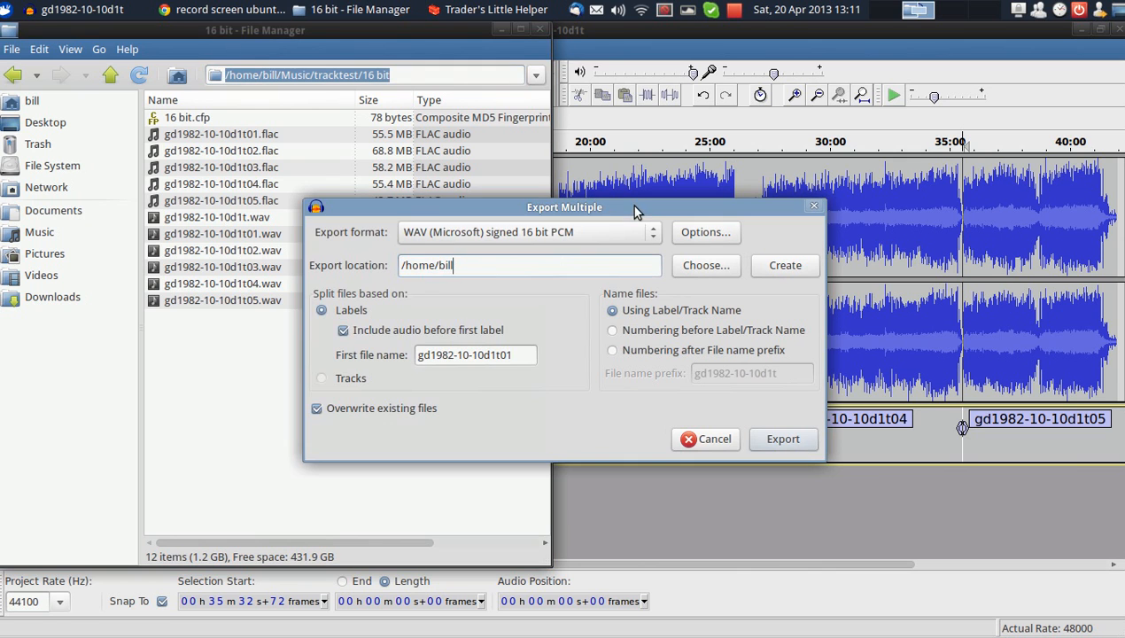
pyautogui.tripleClick(478, 273)
pyautogui.hotkey('ctrl', 'v')
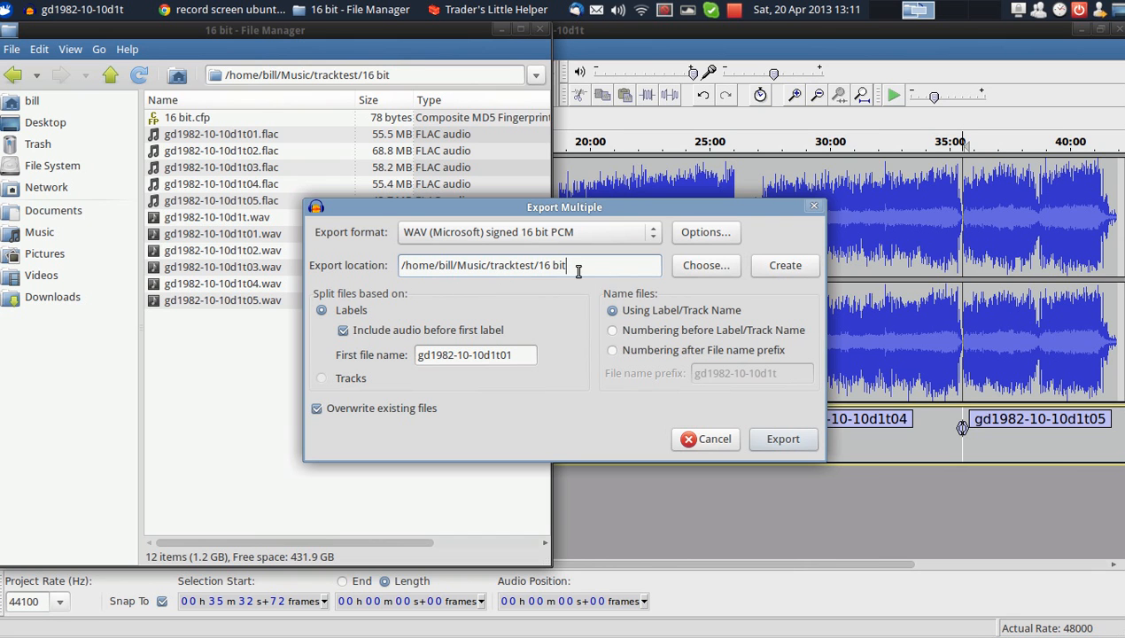
# Step: Delete every file in the 16 bit folder except the original recording gd1982-10-10d1t.wav
pyautogui.click(267, 138)
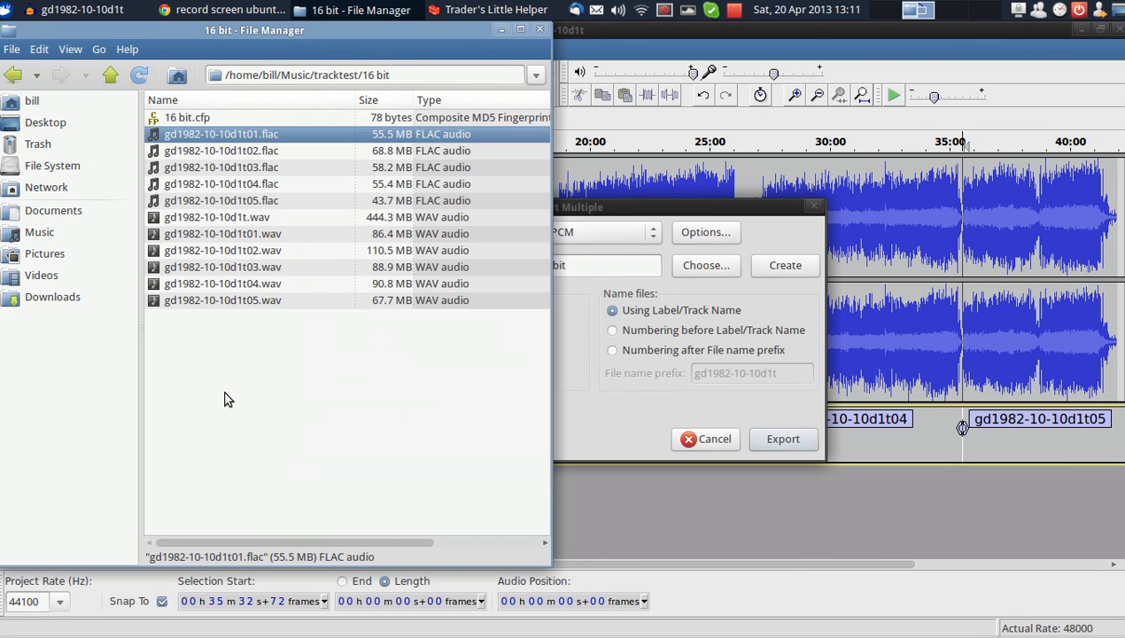
pyautogui.hotkey('ctrl', 'a')
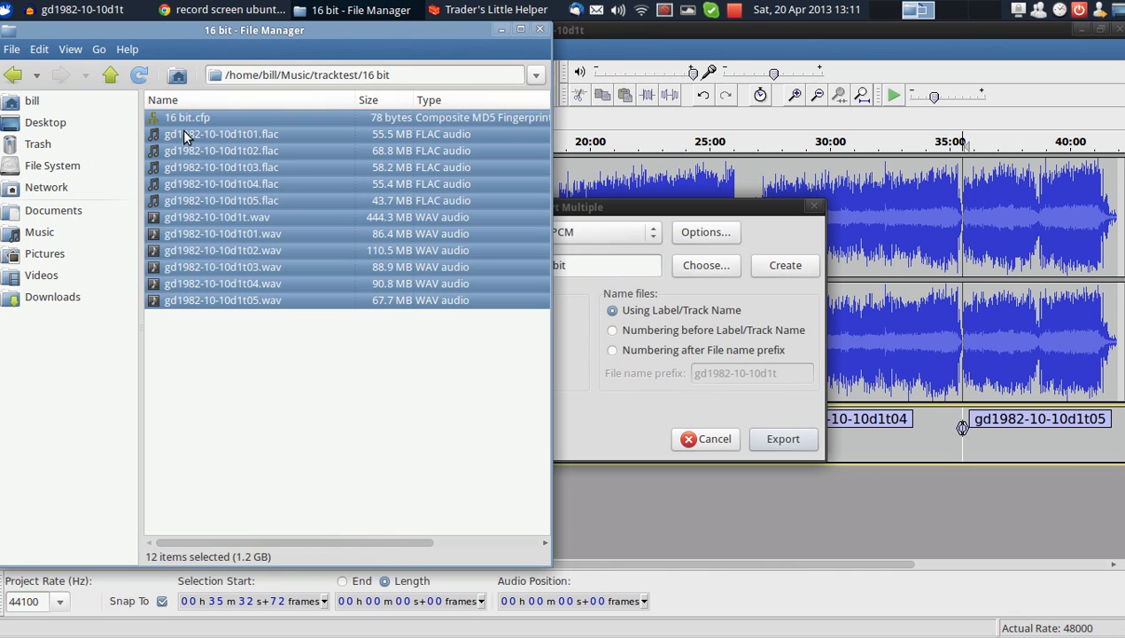
pyautogui.keyDown('ctrl'); pyautogui.click(258, 217); pyautogui.keyUp('ctrl')
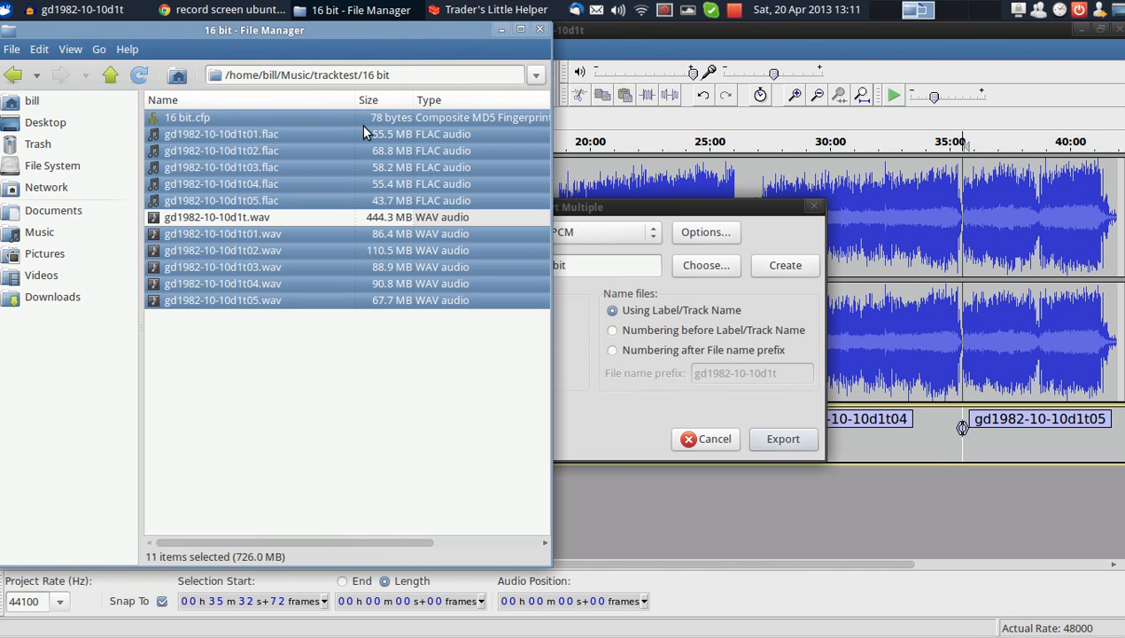
pyautogui.press('Delete')
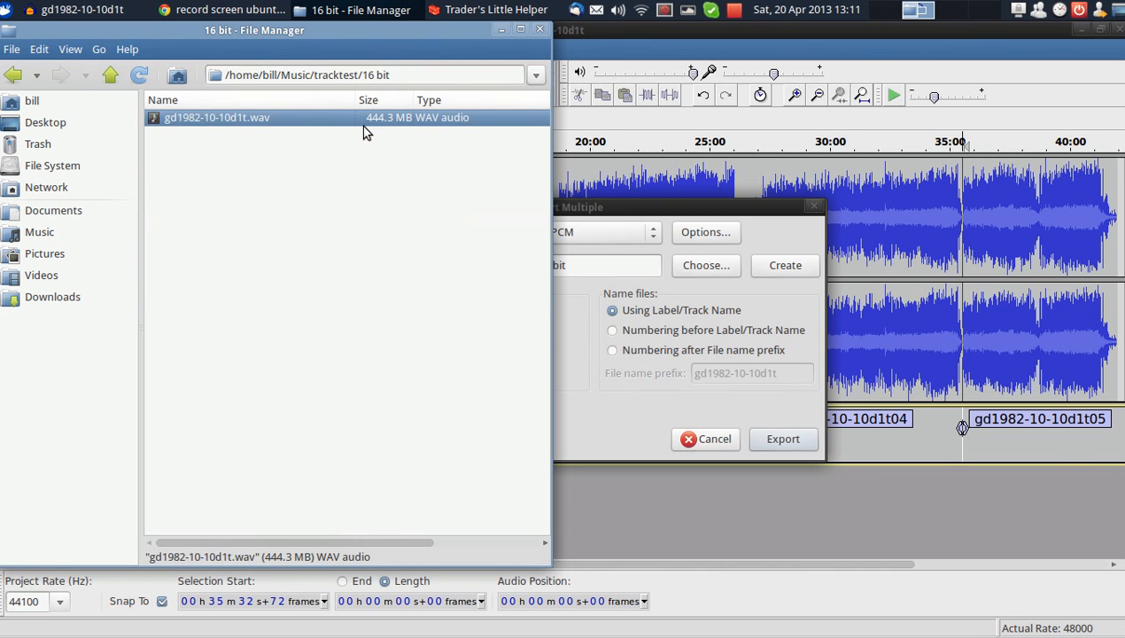
pyautogui.click(404, 306)
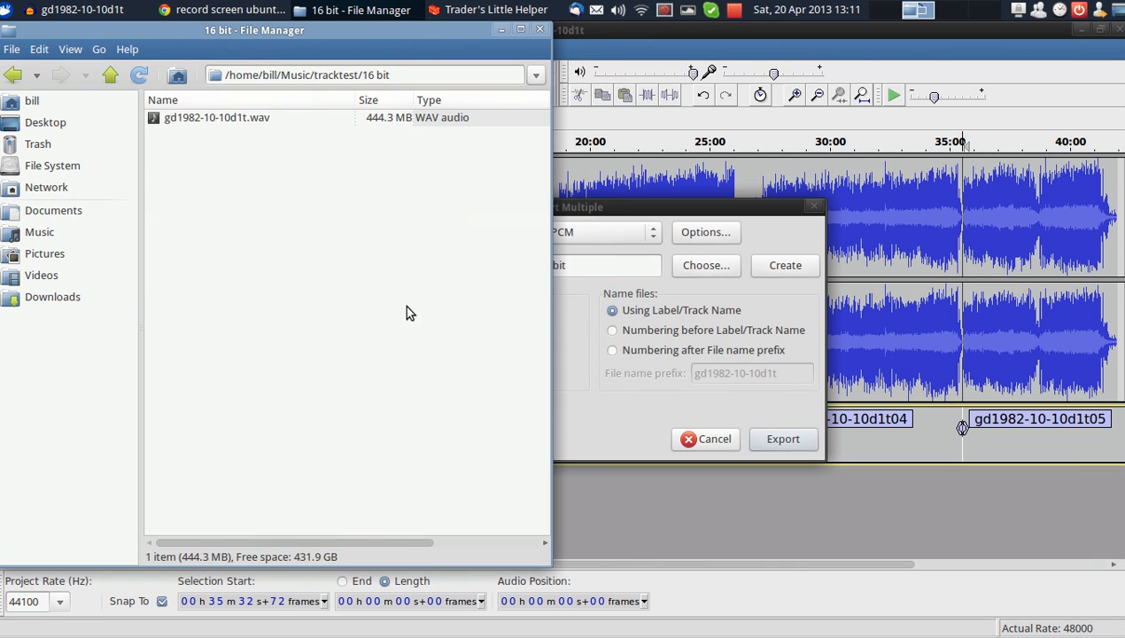
# Step: Export the labelled sections as separate 16-bit WAV files, accepting the suggested metadata, and dismiss the export report
pyautogui.click(647, 211)
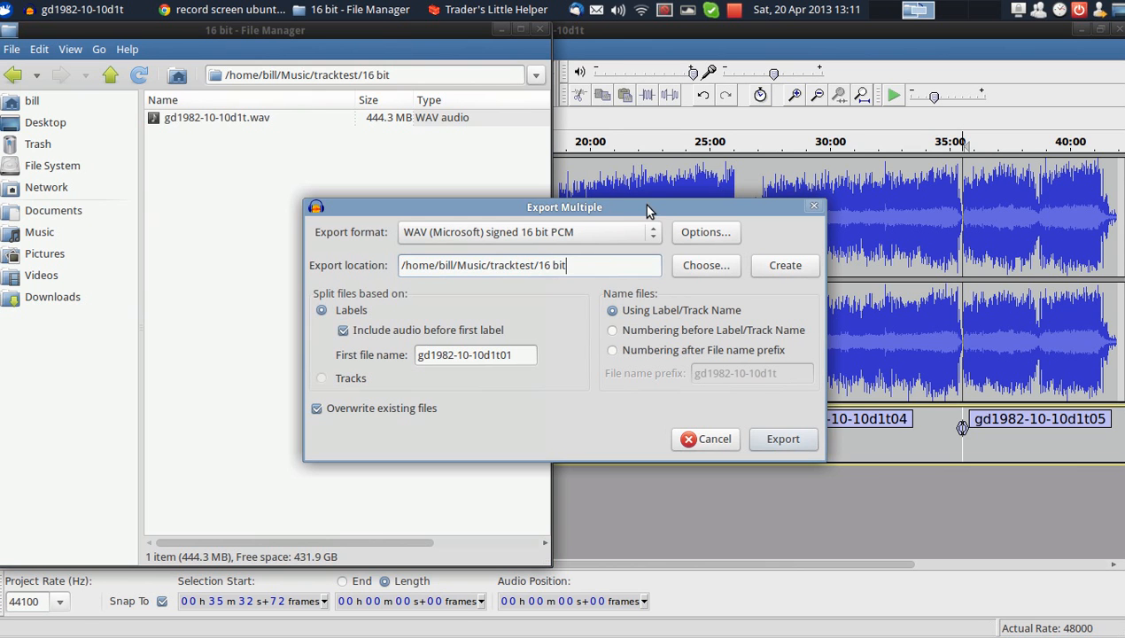
pyautogui.click(778, 440)
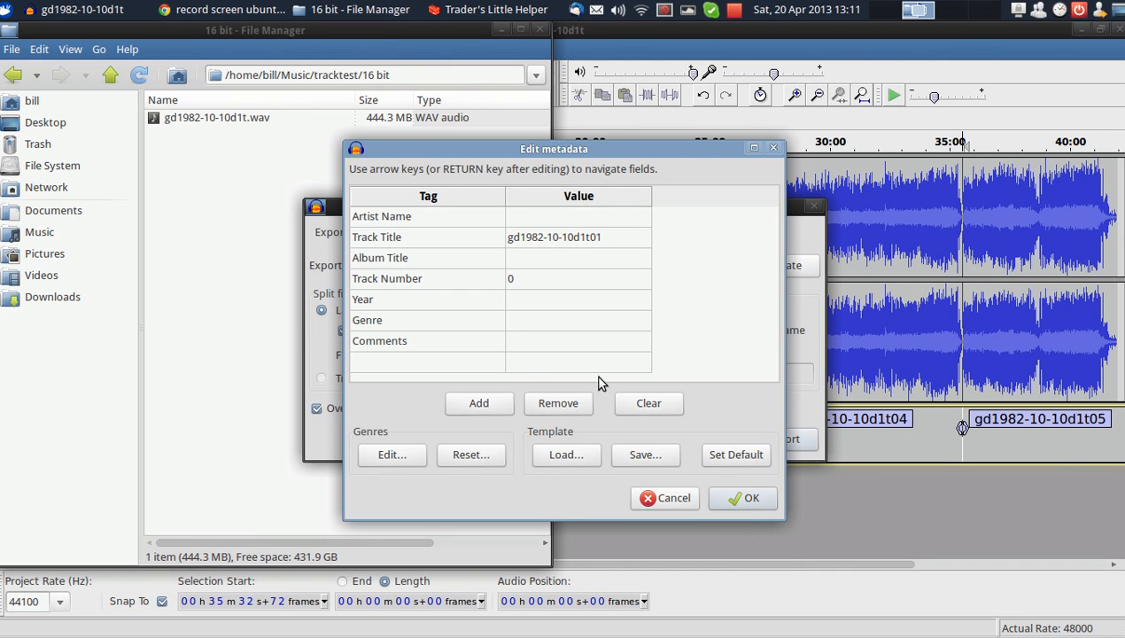
pyautogui.click(744, 500)
pyautogui.click(744, 500)
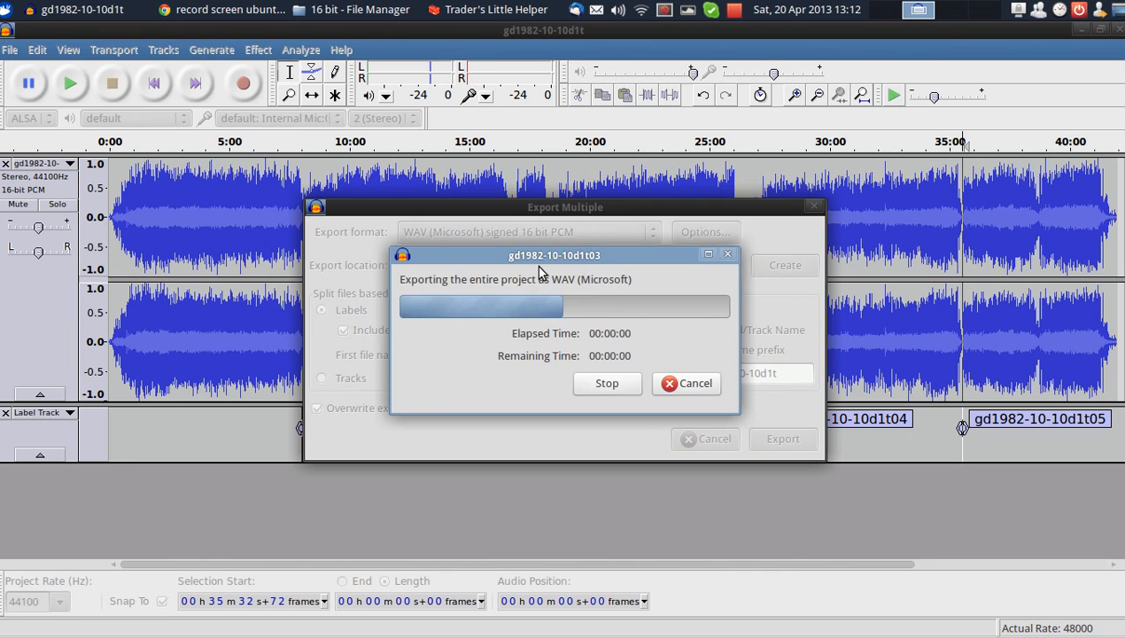
pyautogui.click(353, 9)
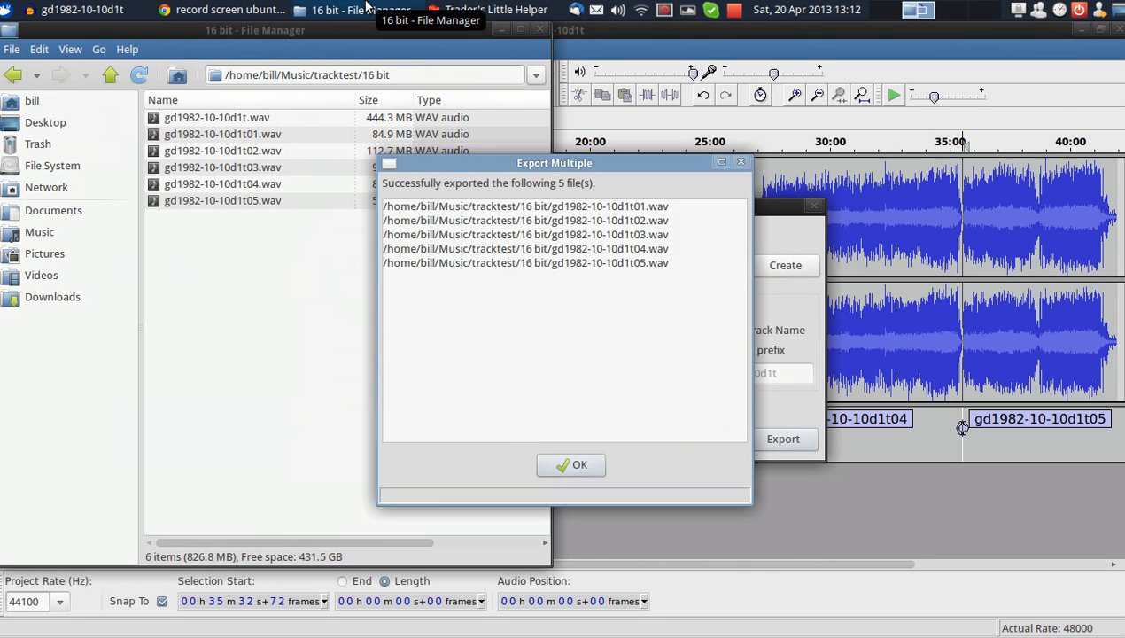
pyautogui.click(580, 472)
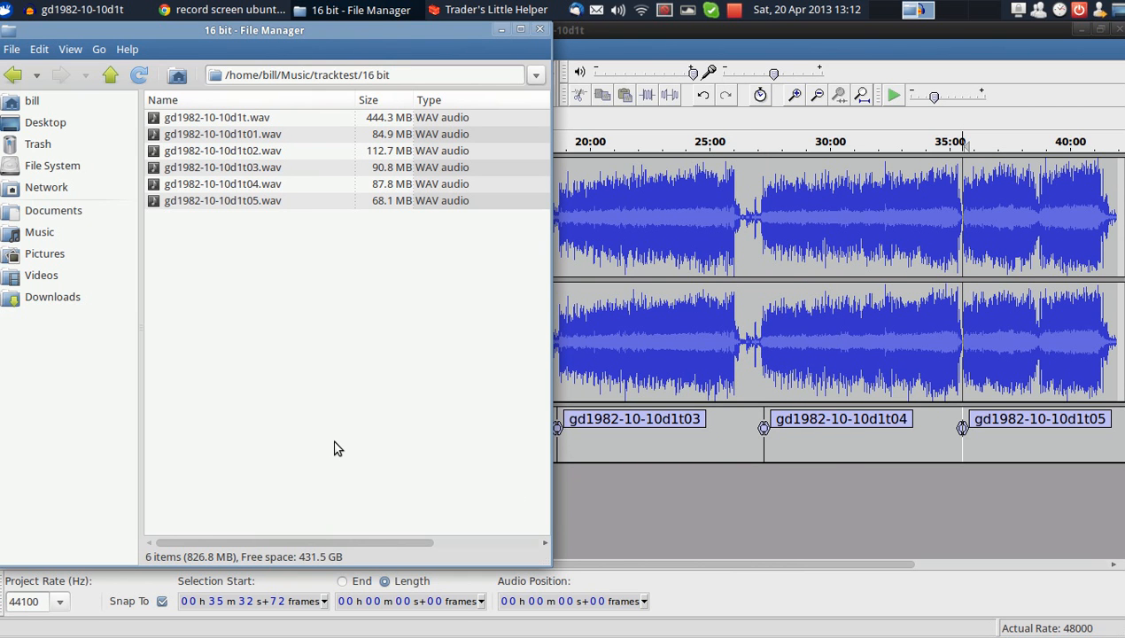
# Step: Load gd1982-10-10d1t01.wav through gd1982-10-10d1t05.wav into Trader's Little Helper and encode them to FLAC at level 6 in the source directory
pyautogui.click(243, 137)
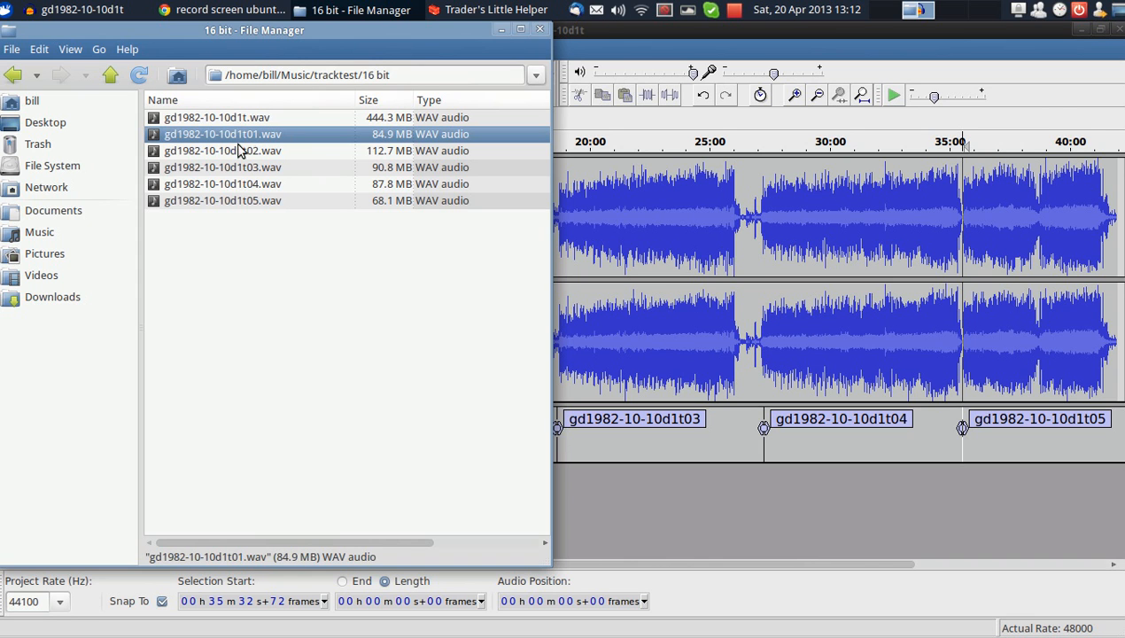
pyautogui.keyDown('shift'); pyautogui.click(234, 203); pyautogui.keyUp('shift')
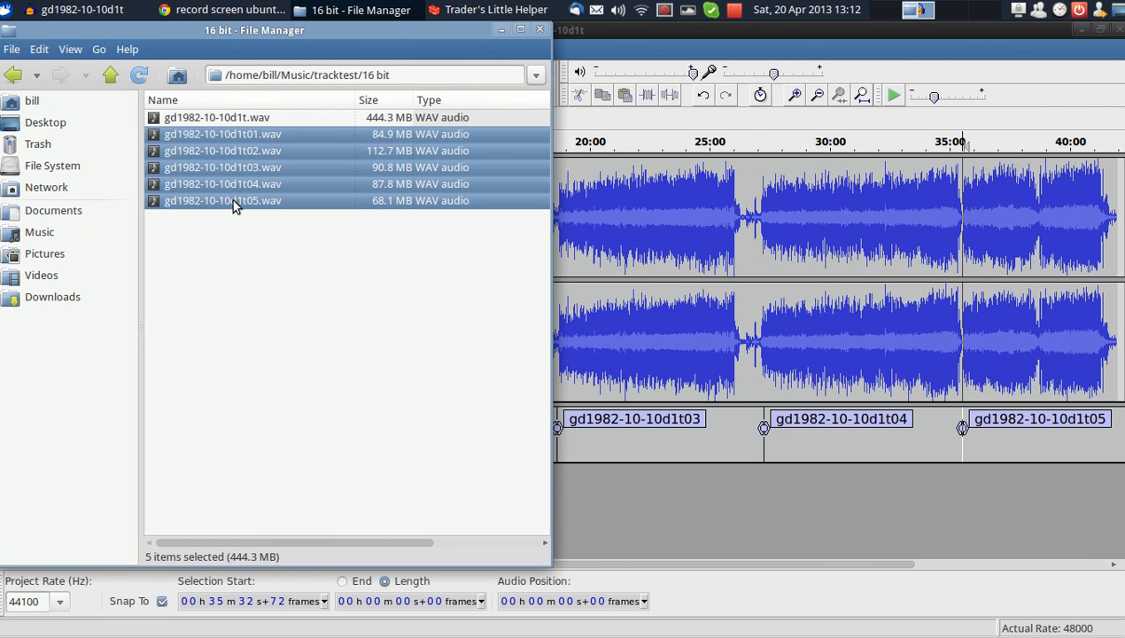
pyautogui.click(478, 9)
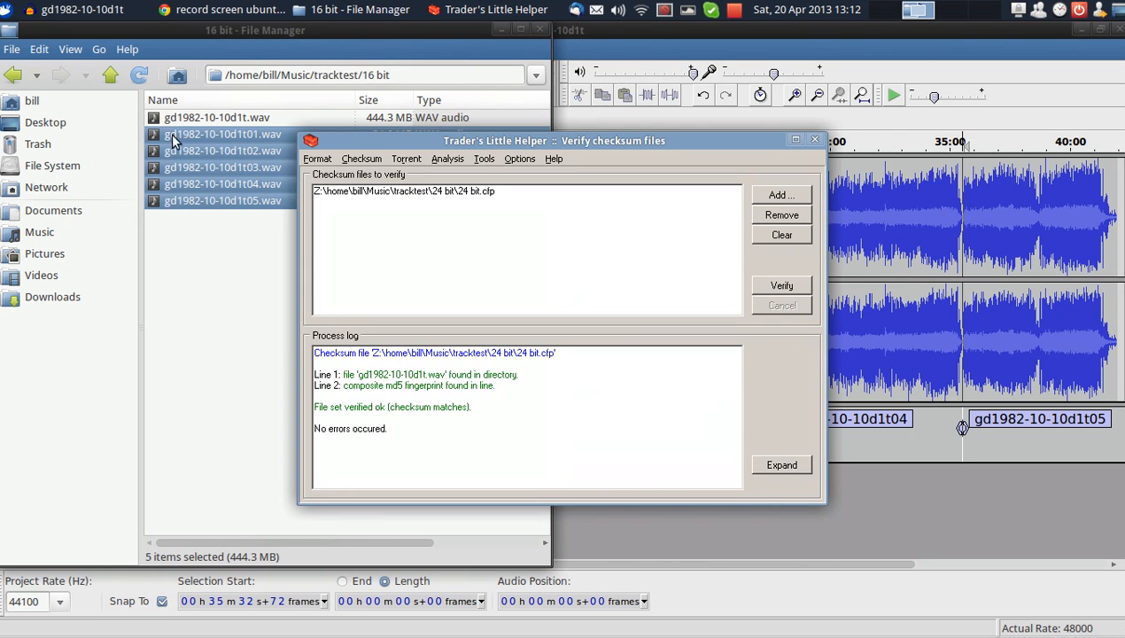
pyautogui.moveTo(150, 135); pyautogui.dragTo(276, 149)
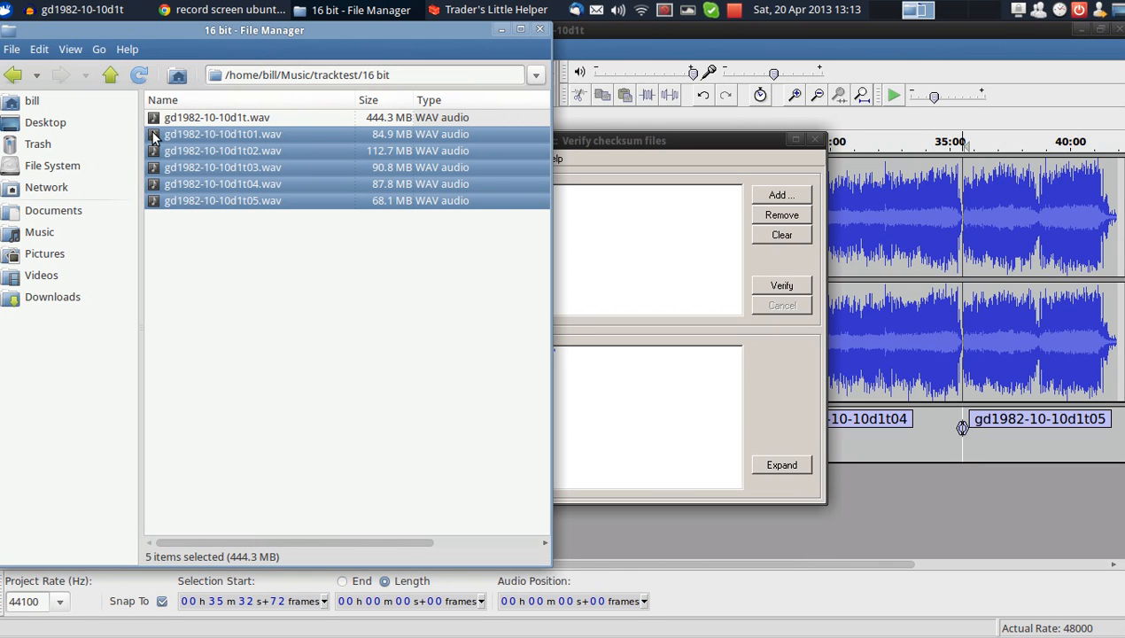
pyautogui.moveTo(154, 134); pyautogui.dragTo(662, 240)
pyautogui.moveTo(665, 242); pyautogui.dragTo(665, 243)
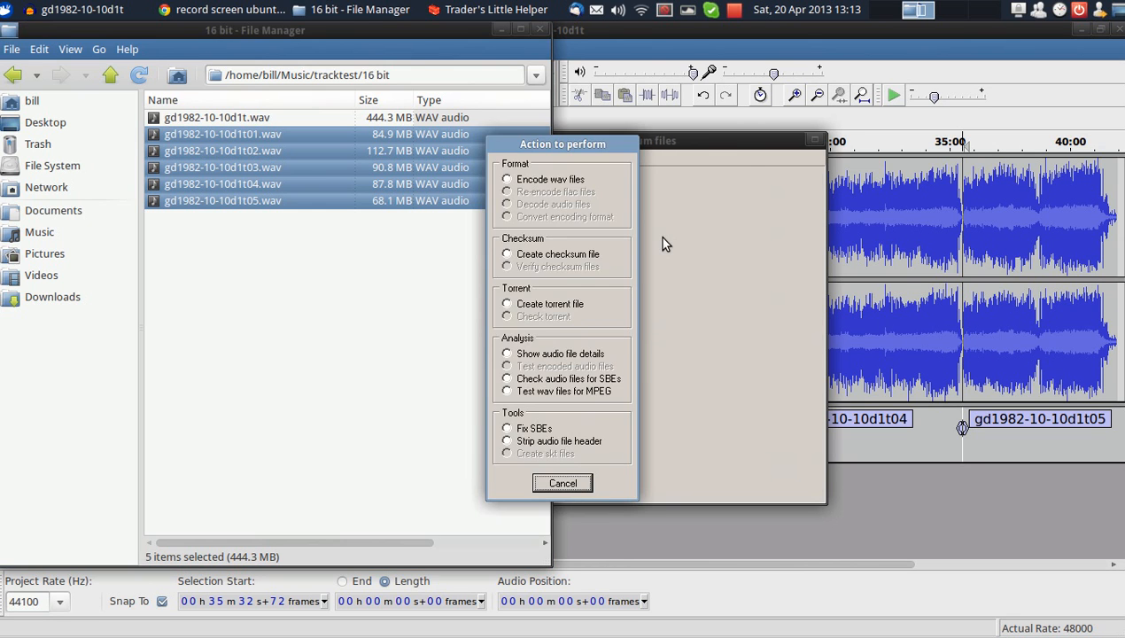
pyautogui.click(513, 180)
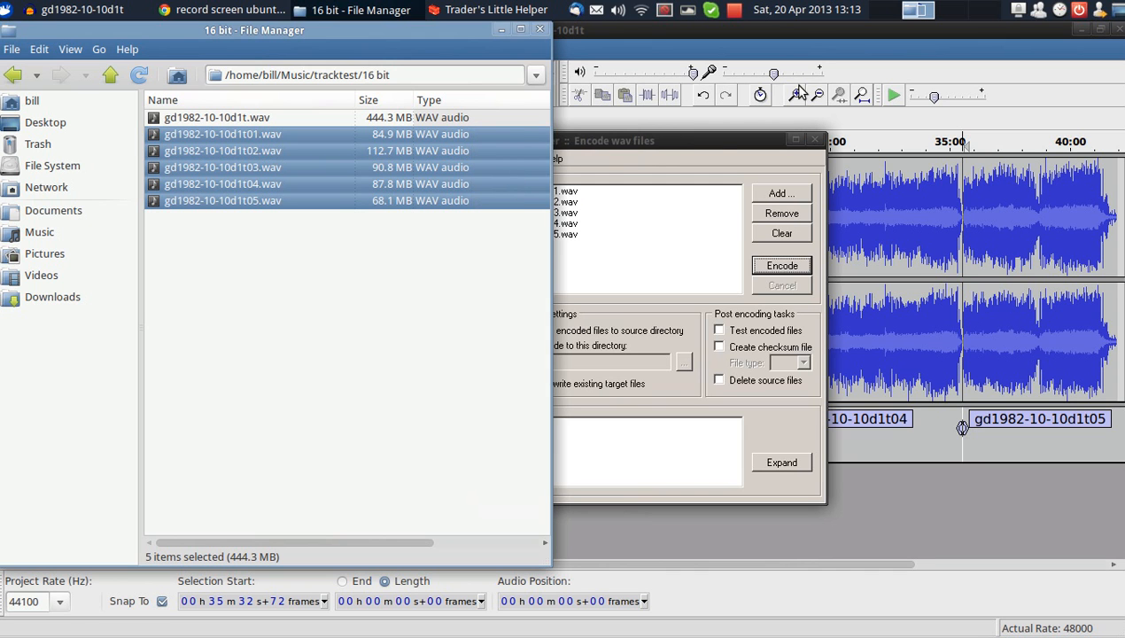
pyautogui.click(704, 142)
pyautogui.click(783, 267)
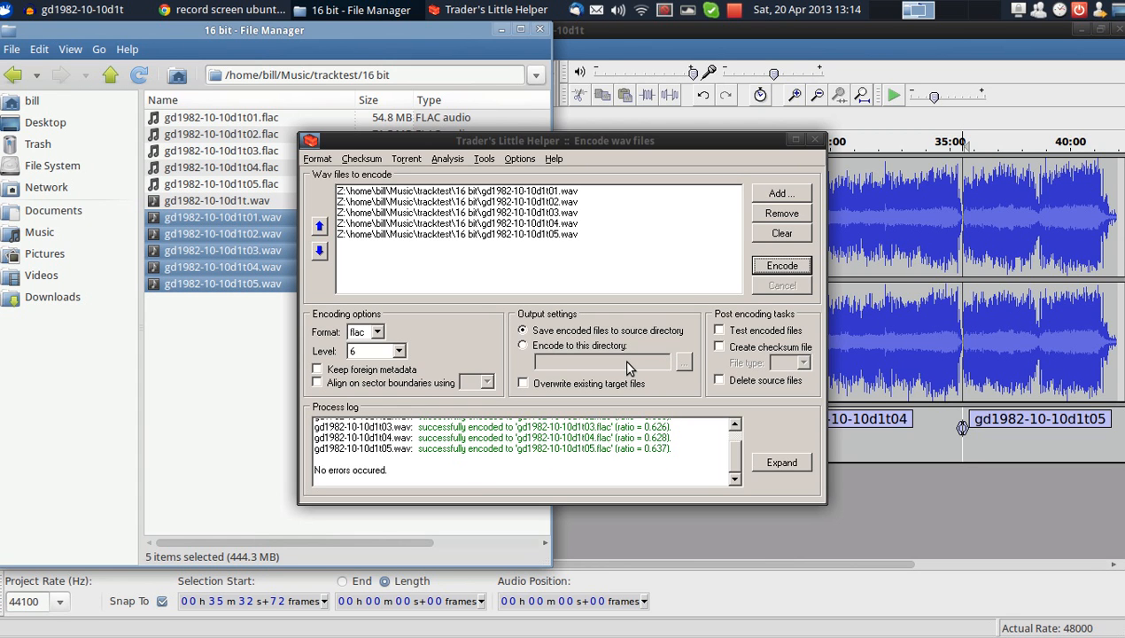
# Step: Load gd1982-10-10d1t01.flac through gd1982-10-10d1t05.flac into Trader's Little Helper and create a .cfp checksum file, keeping the file order
pyautogui.click(381, 28)
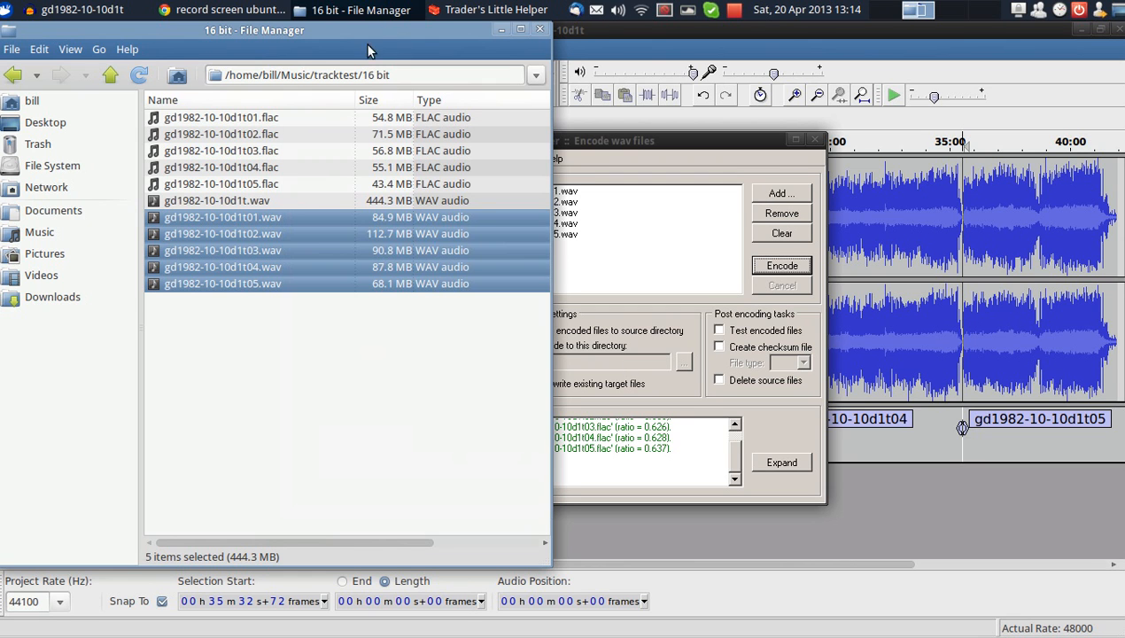
pyautogui.click(249, 184)
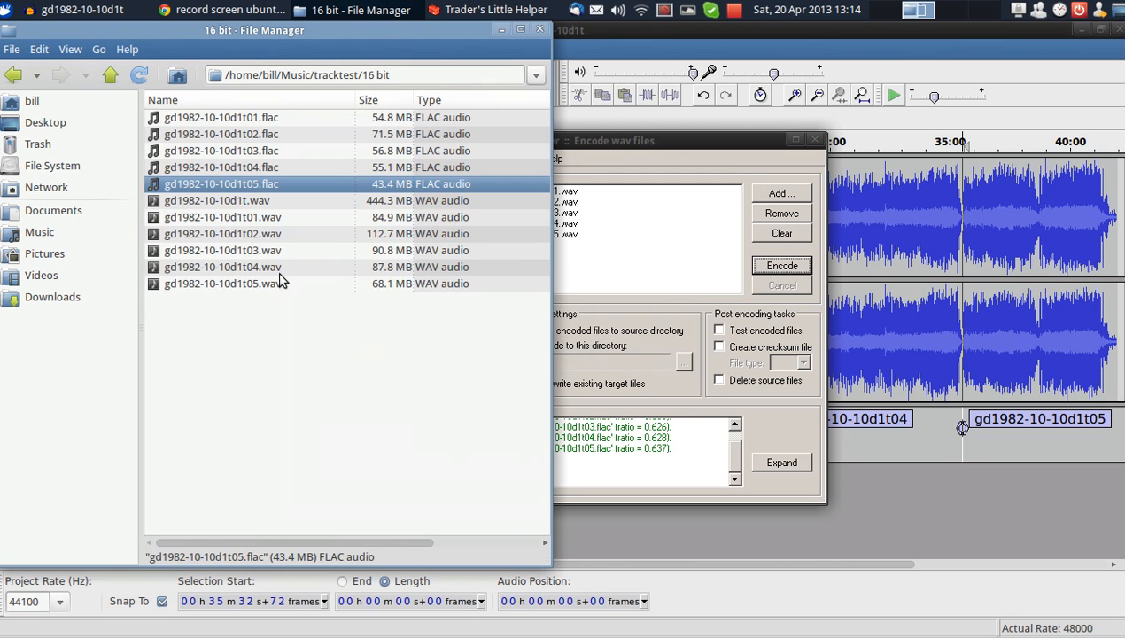
pyautogui.keyDown('shift'); pyautogui.click(255, 118); pyautogui.keyUp('shift')
pyautogui.moveTo(268, 121); pyautogui.dragTo(628, 244)
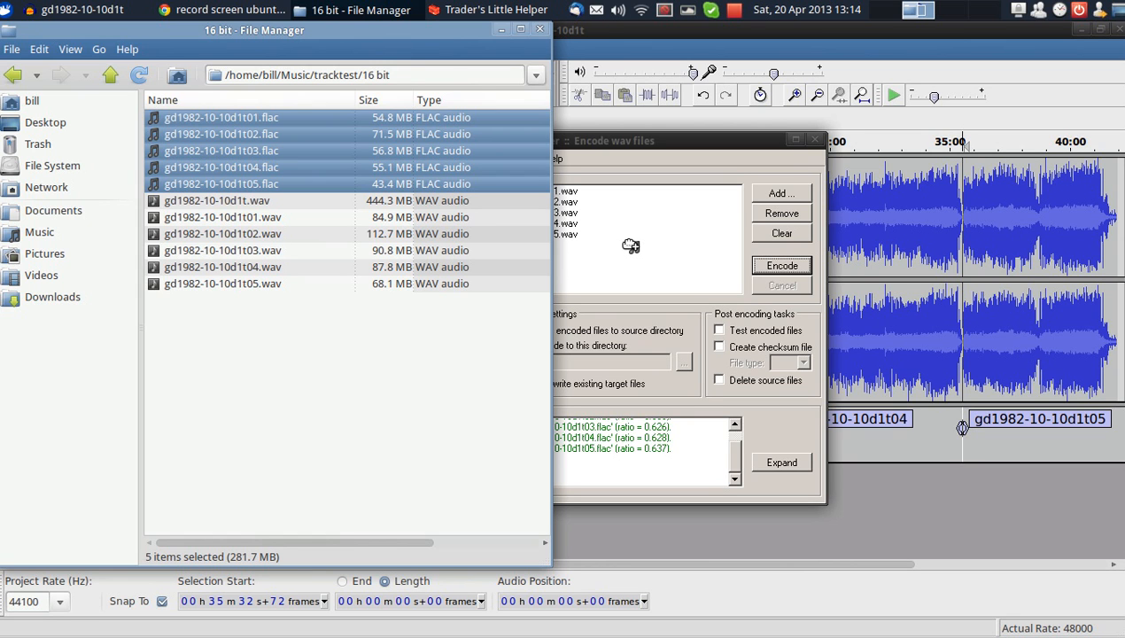
pyautogui.moveTo(628, 245); pyautogui.dragTo(629, 244)
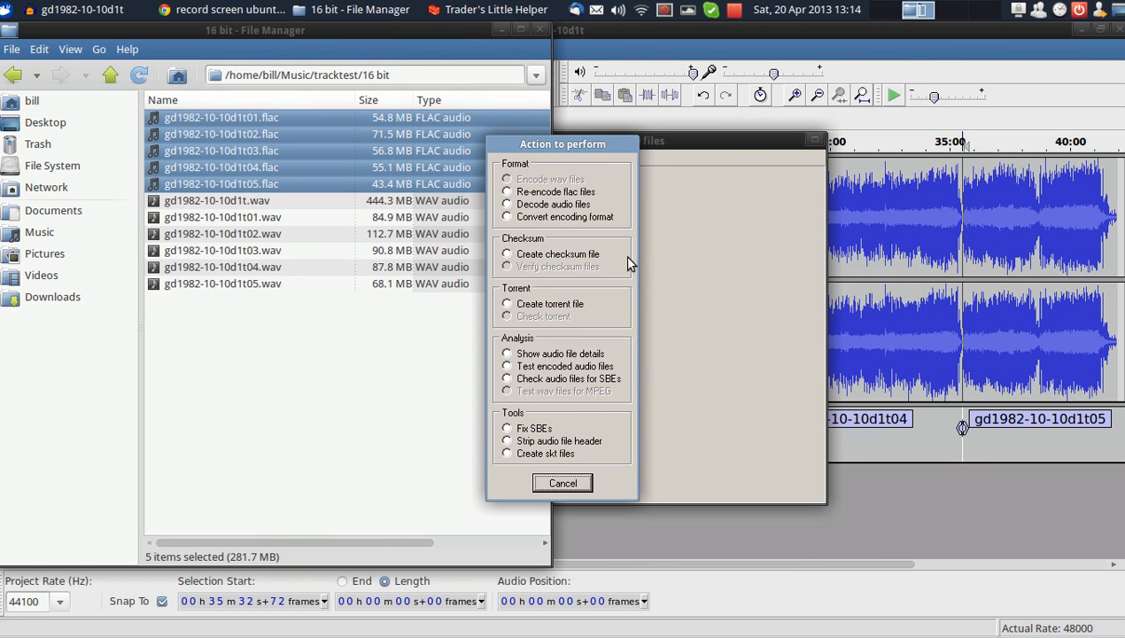
pyautogui.click(507, 255)
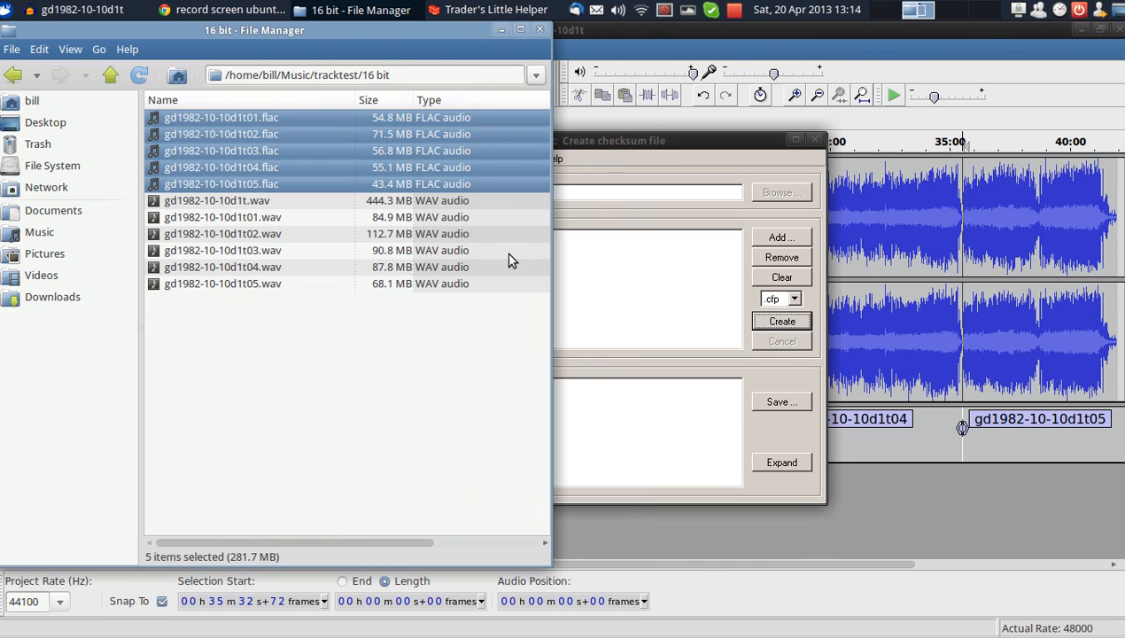
pyautogui.click(783, 321)
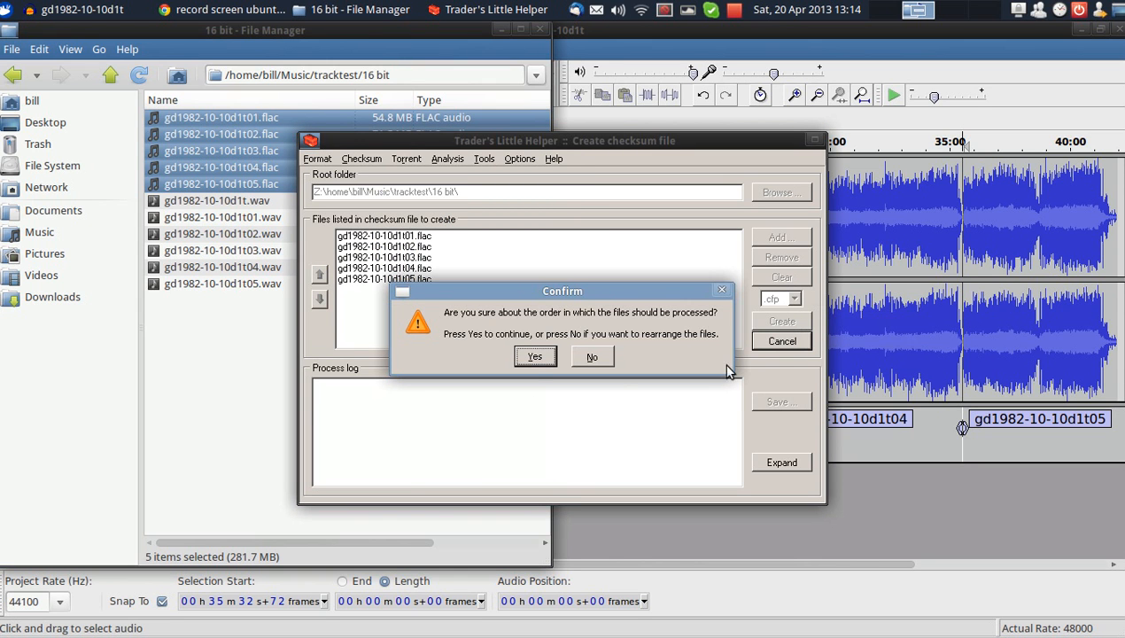
pyautogui.click(533, 357)
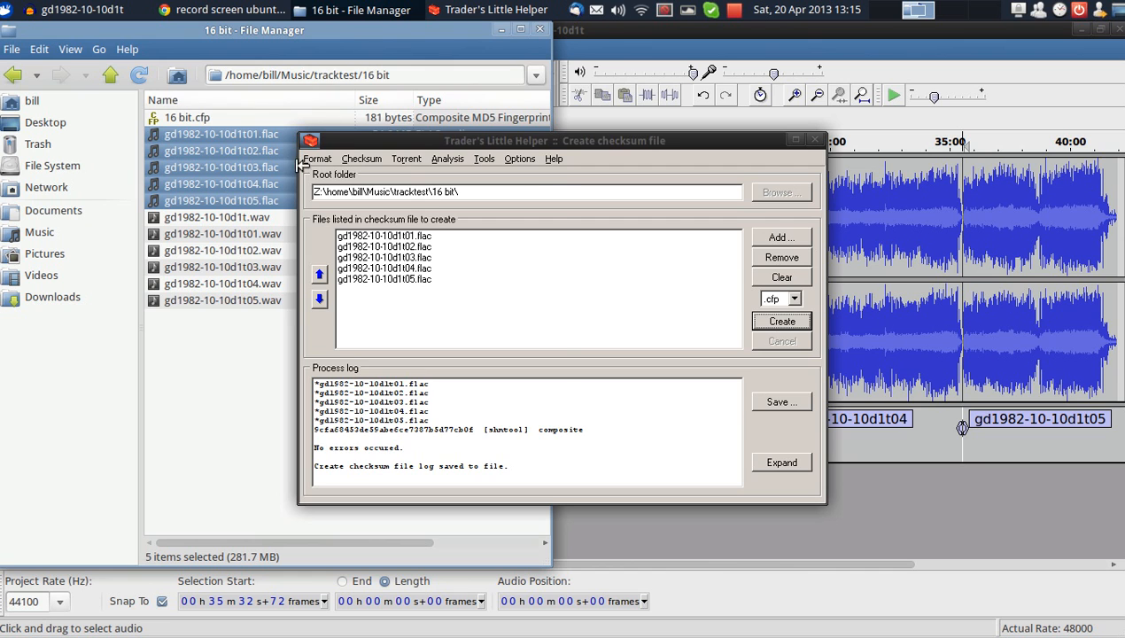
# Step: Start the gedit text editor and open 16 bit.cfp from the 16 bit folder in it
pyautogui.click(342, 30)
pyautogui.moveTo(522, 631)
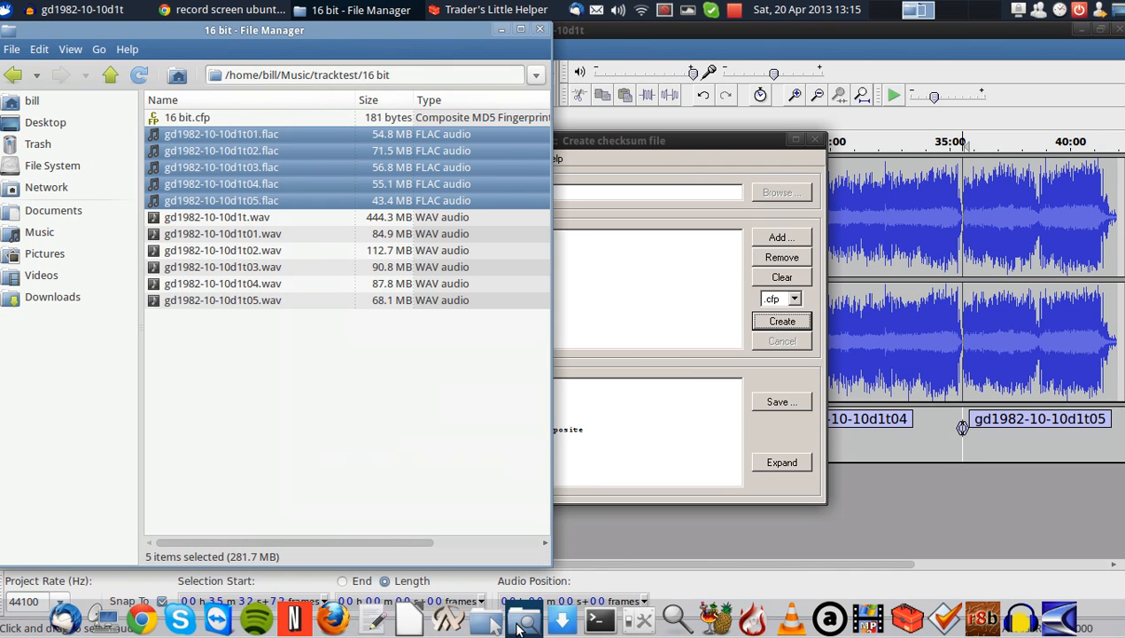
pyautogui.click(372, 624)
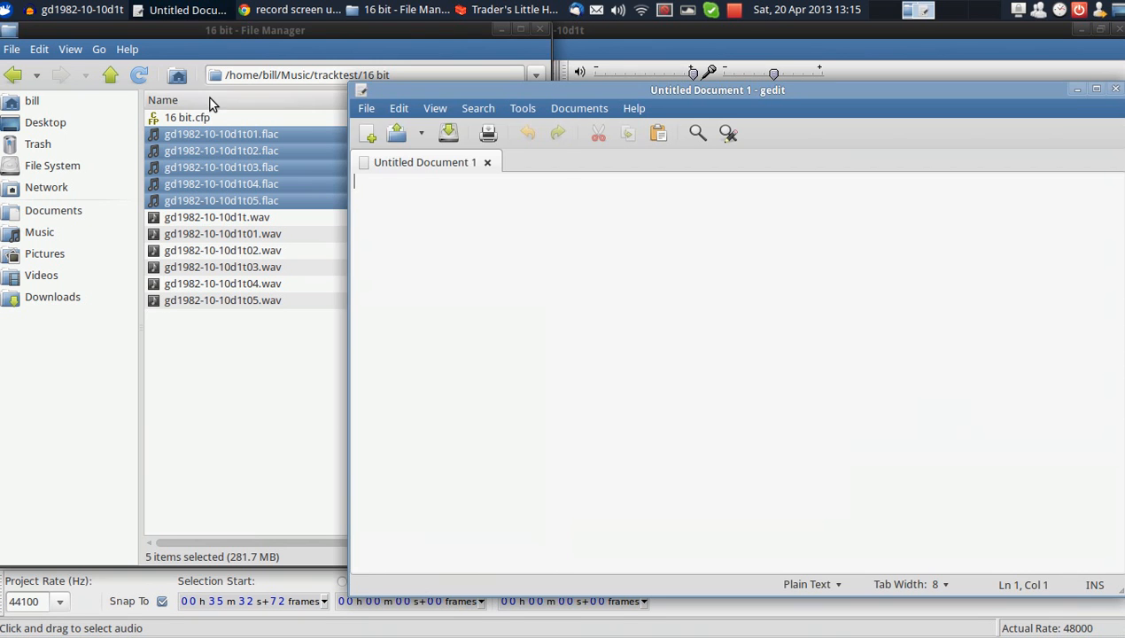
pyautogui.click(190, 120)
pyautogui.doubleClick(195, 124)
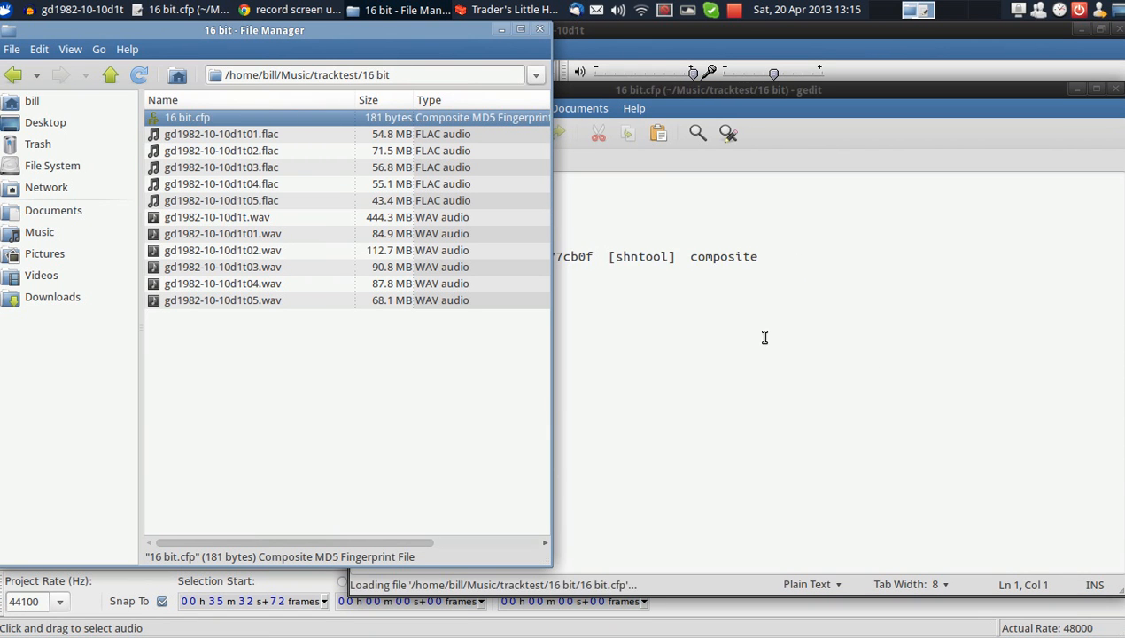
pyautogui.click(765, 337)
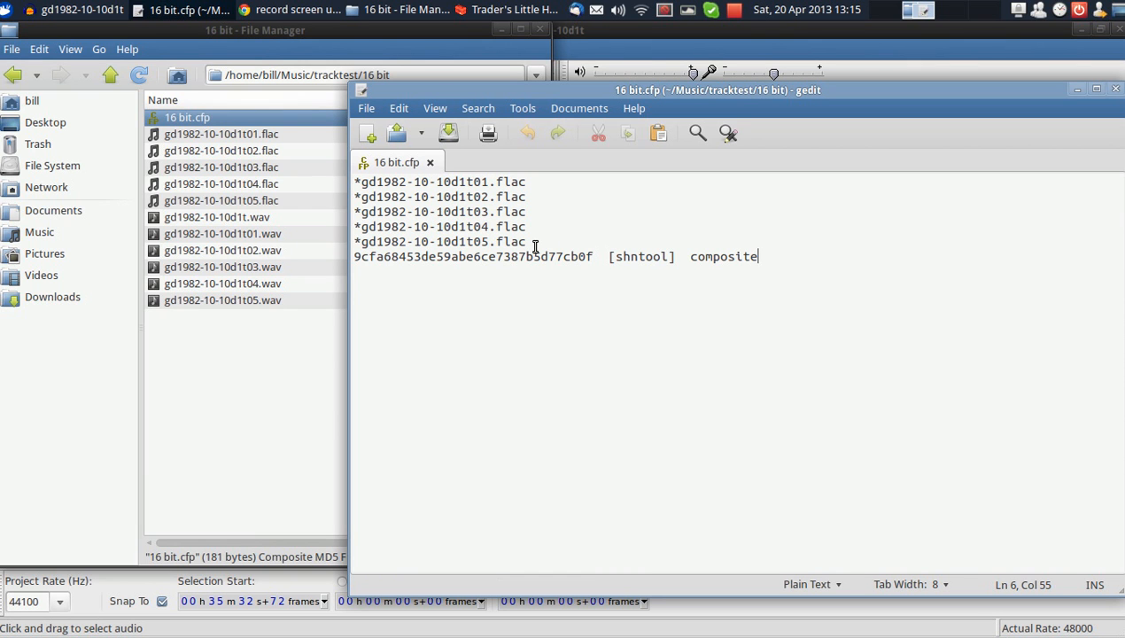
# Step: Replace the five FLAC entries in 16 bit.cfp with the single entry *gd1982-10-10d1t.wav, save the file and close the editor
pyautogui.moveTo(593, 255); pyautogui.dragTo(276, 262)
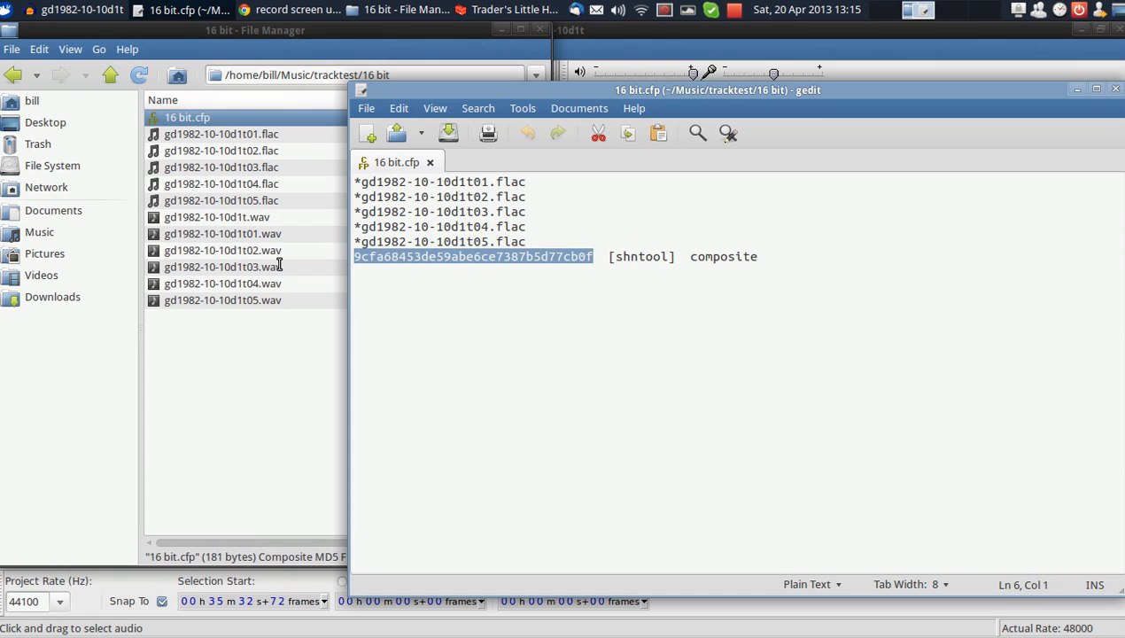
pyautogui.click(528, 242)
pyautogui.moveTo(529, 243); pyautogui.dragTo(476, 173)
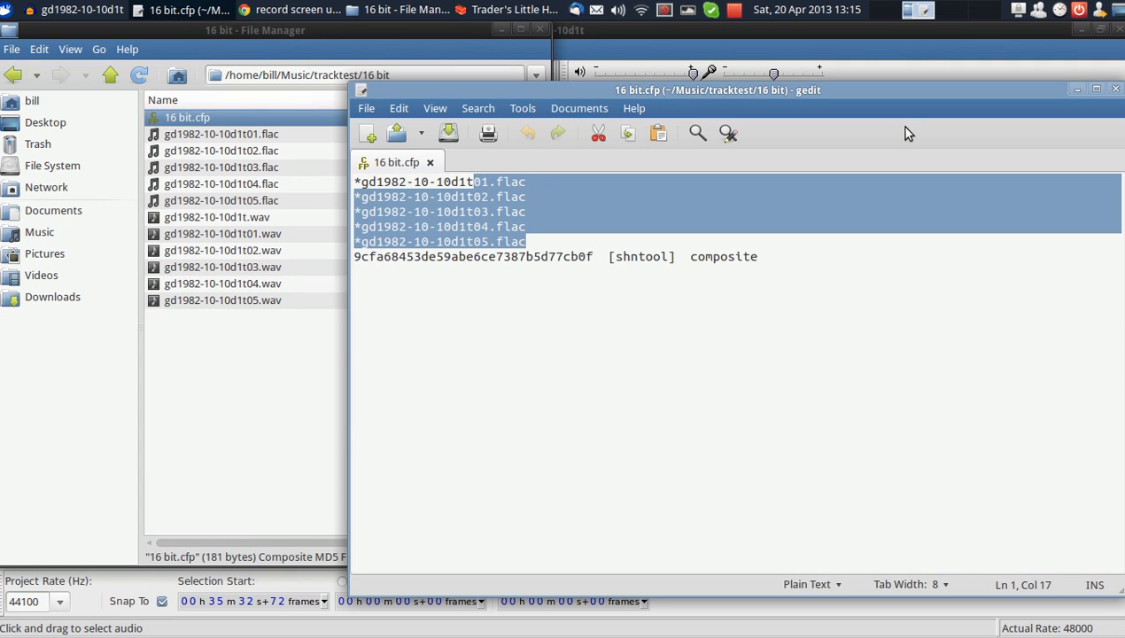
pyautogui.write('.wav')
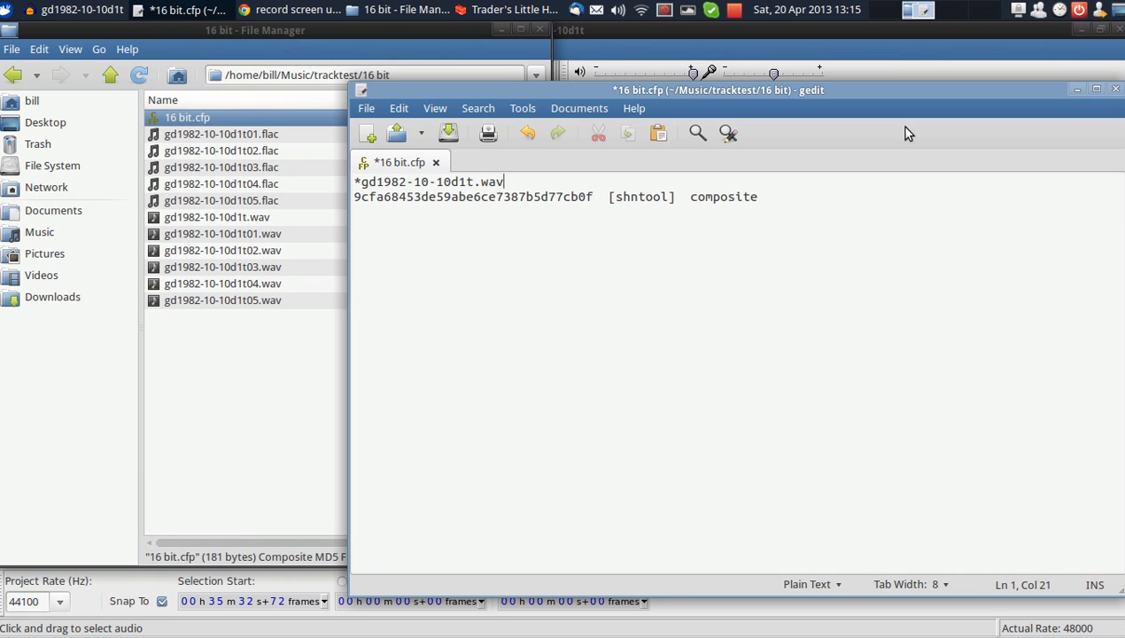
pyautogui.click(248, 217)
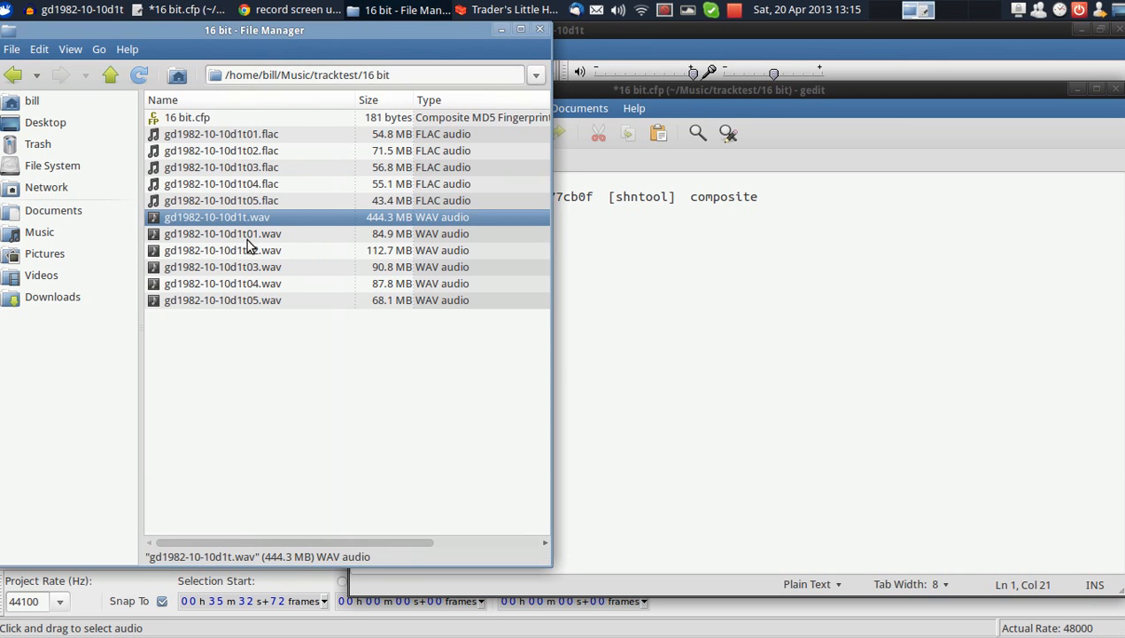
pyautogui.click(651, 89)
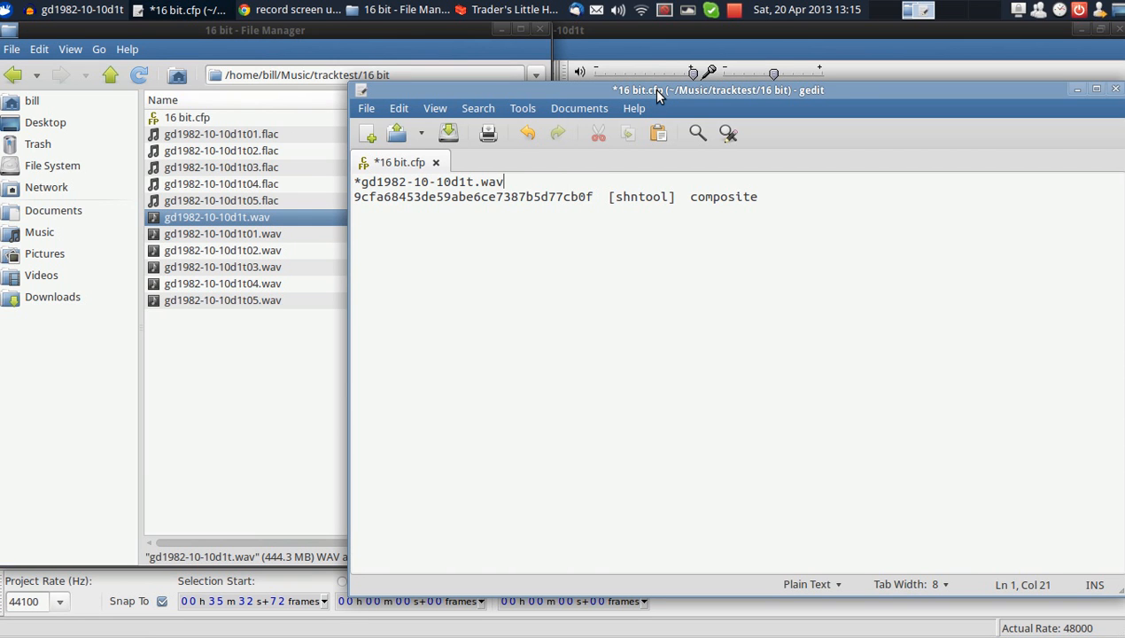
pyautogui.hotkey('ctrl', 's')
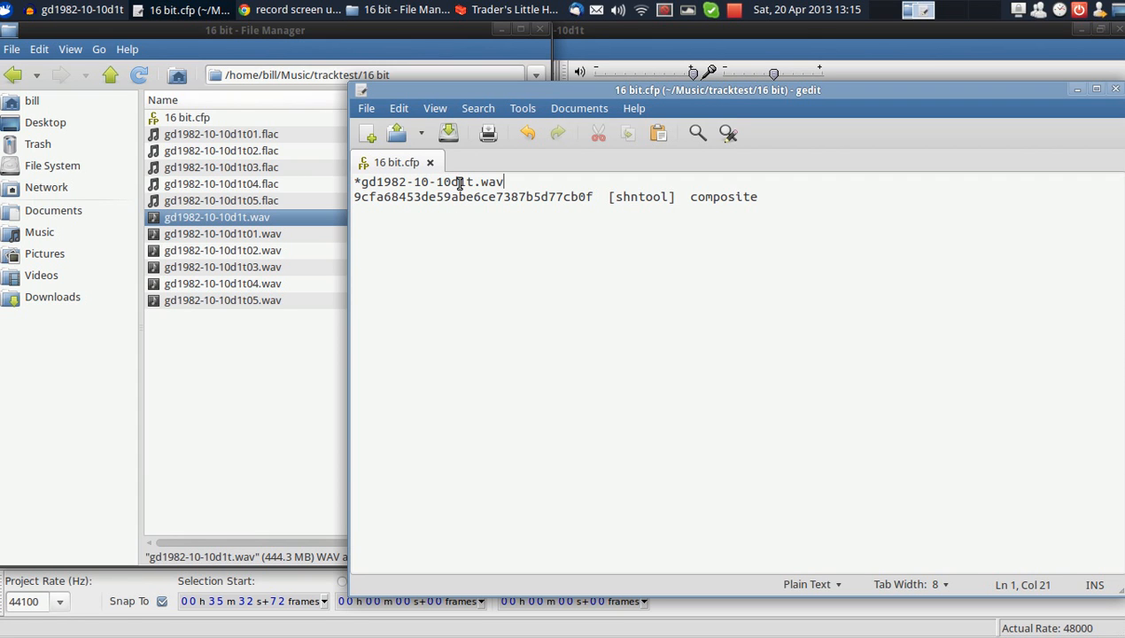
pyautogui.click(1115, 90)
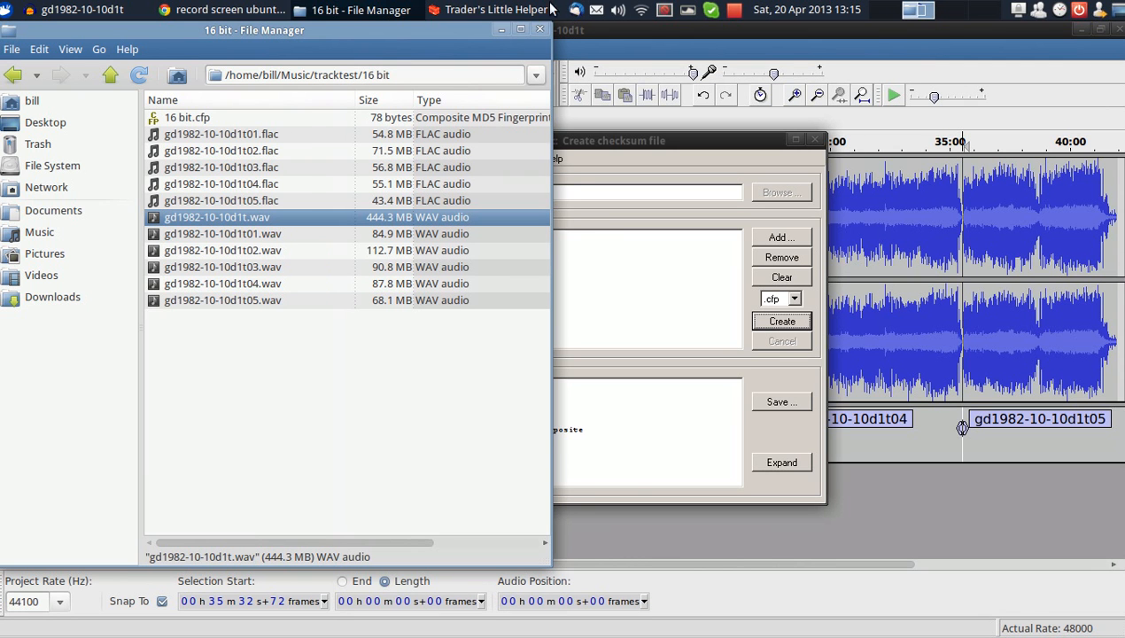
# Step: Load the edited 16 bit.cfp into Trader's Little Helper and verify its checksum against the original recording
pyautogui.click(205, 123)
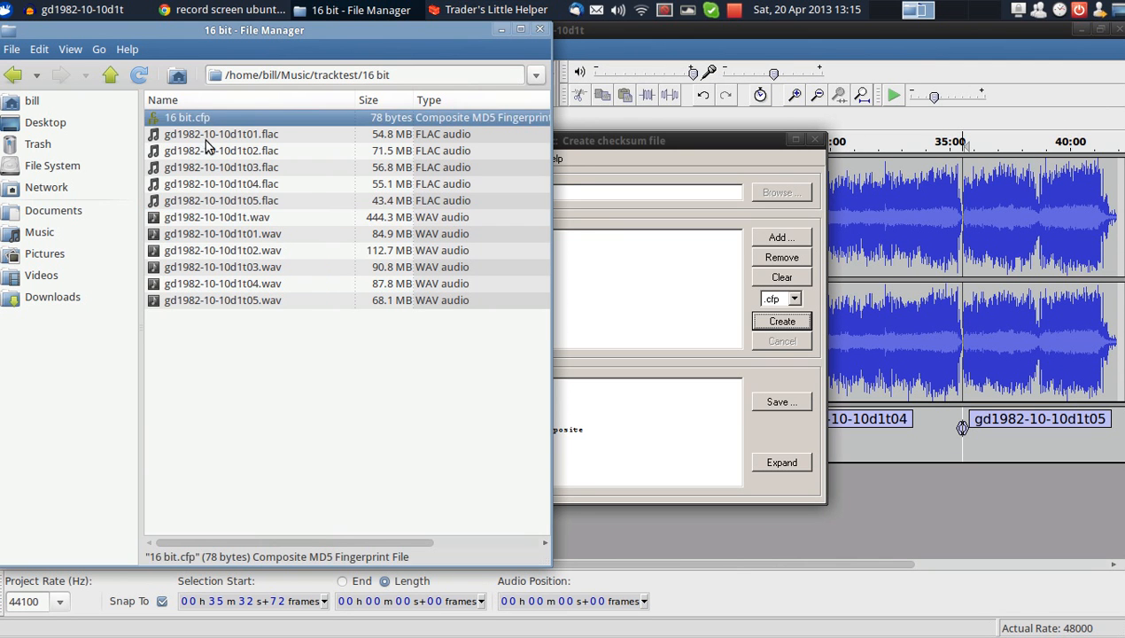
pyautogui.moveTo(199, 118); pyautogui.dragTo(647, 303)
pyautogui.click(782, 285)
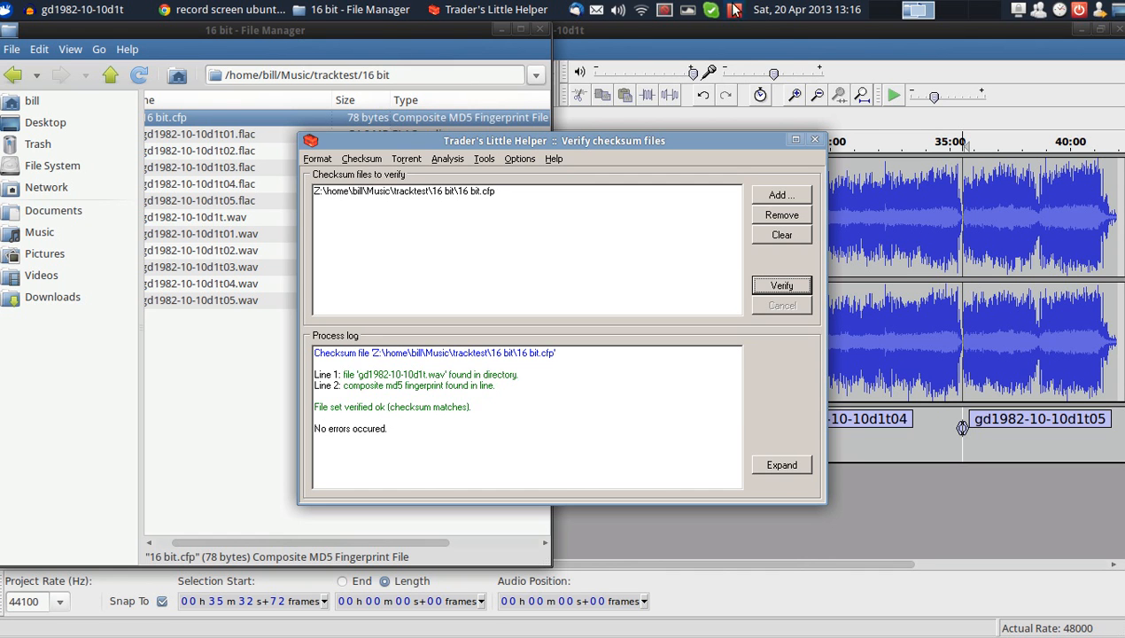
# Step: Switch to Audacity and export the track labels as labels.txt into the Music/tracktest folder
pyautogui.click(766, 47)
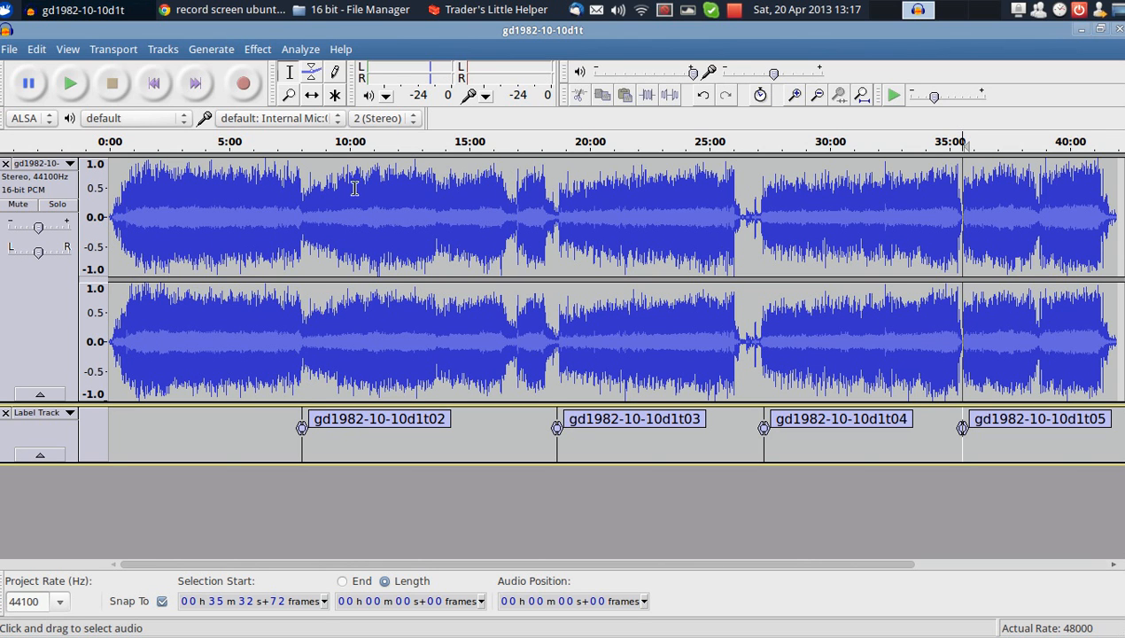
pyautogui.click(7, 49)
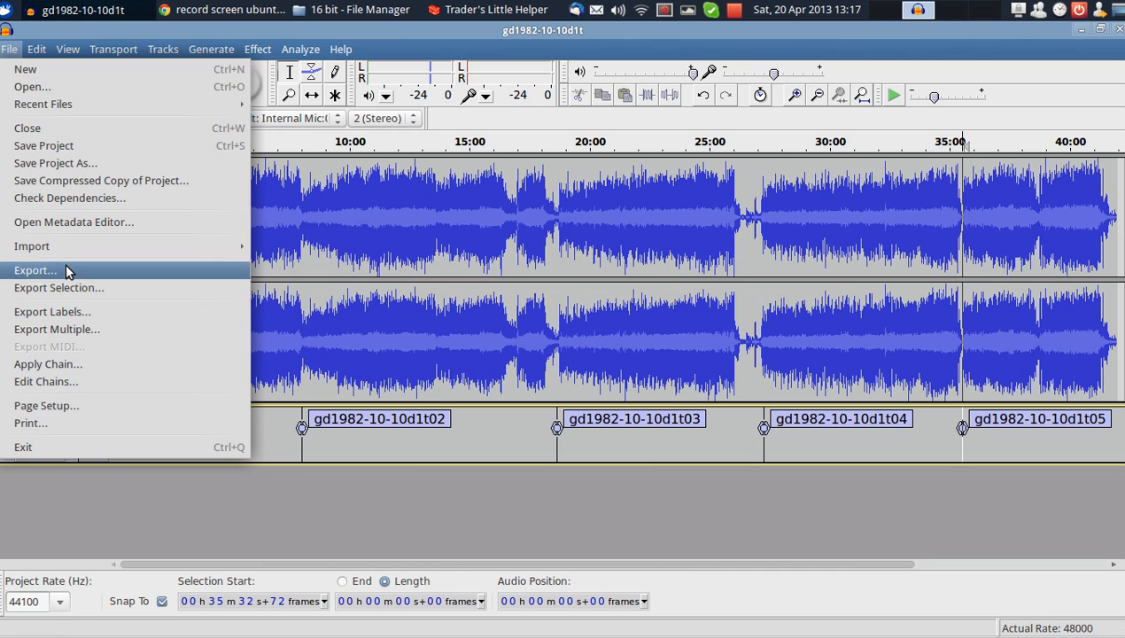
pyautogui.click(70, 312)
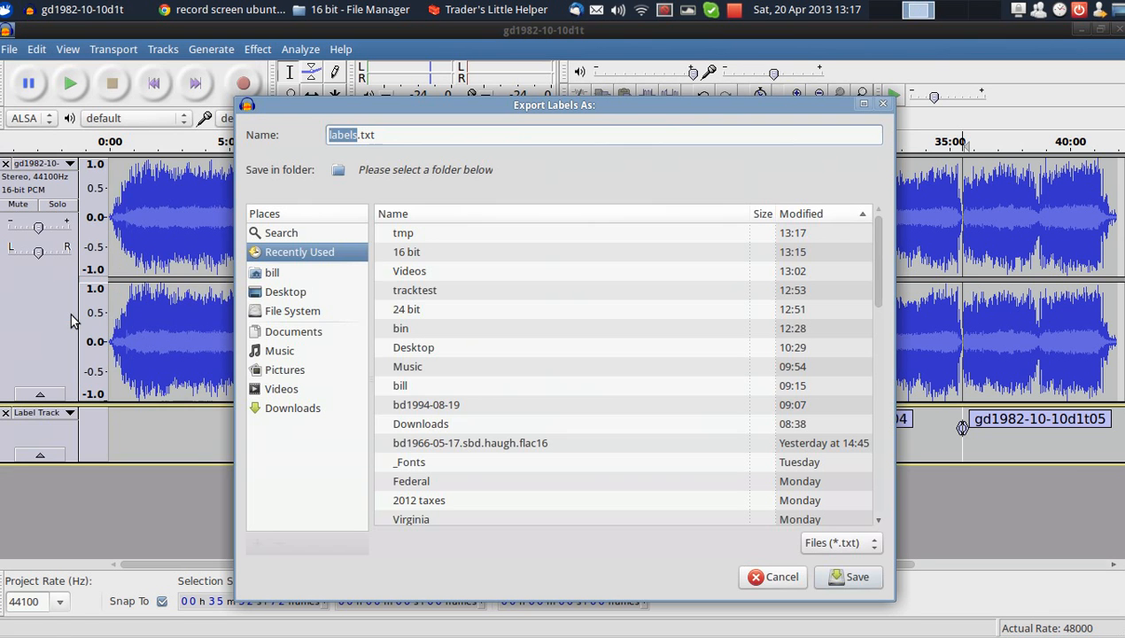
pyautogui.click(280, 355)
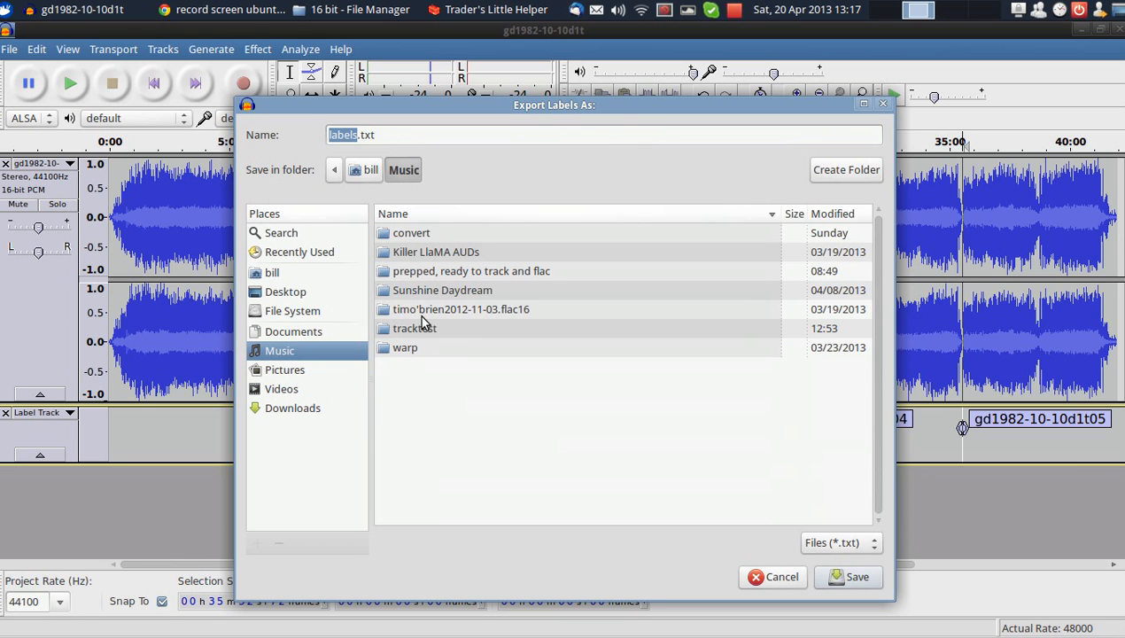
pyautogui.doubleClick(416, 329)
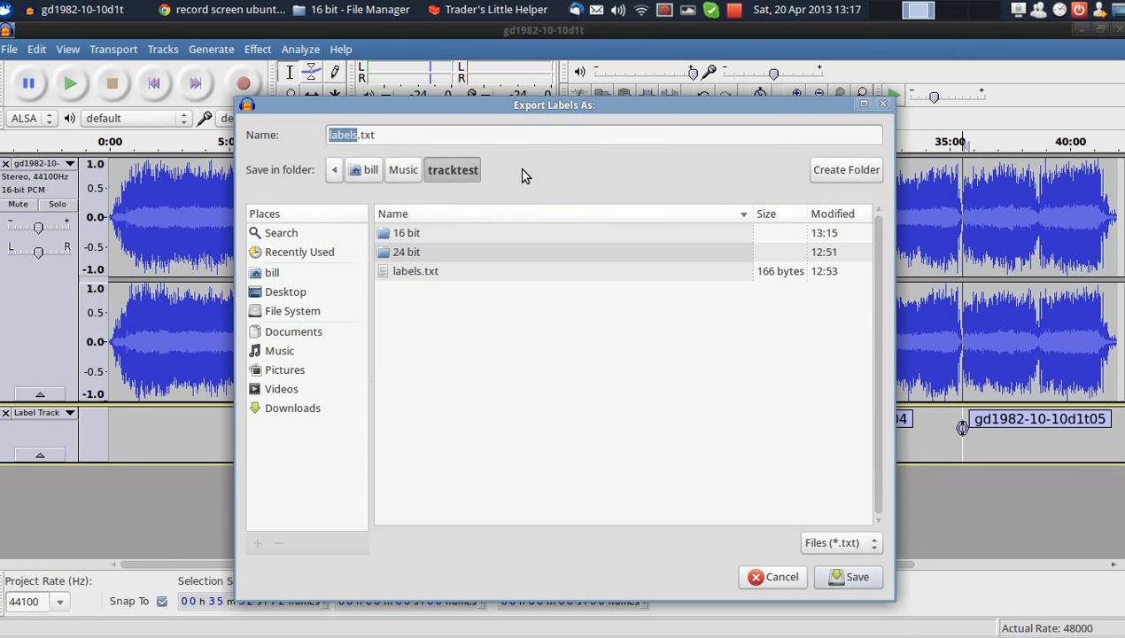
pyautogui.click(852, 585)
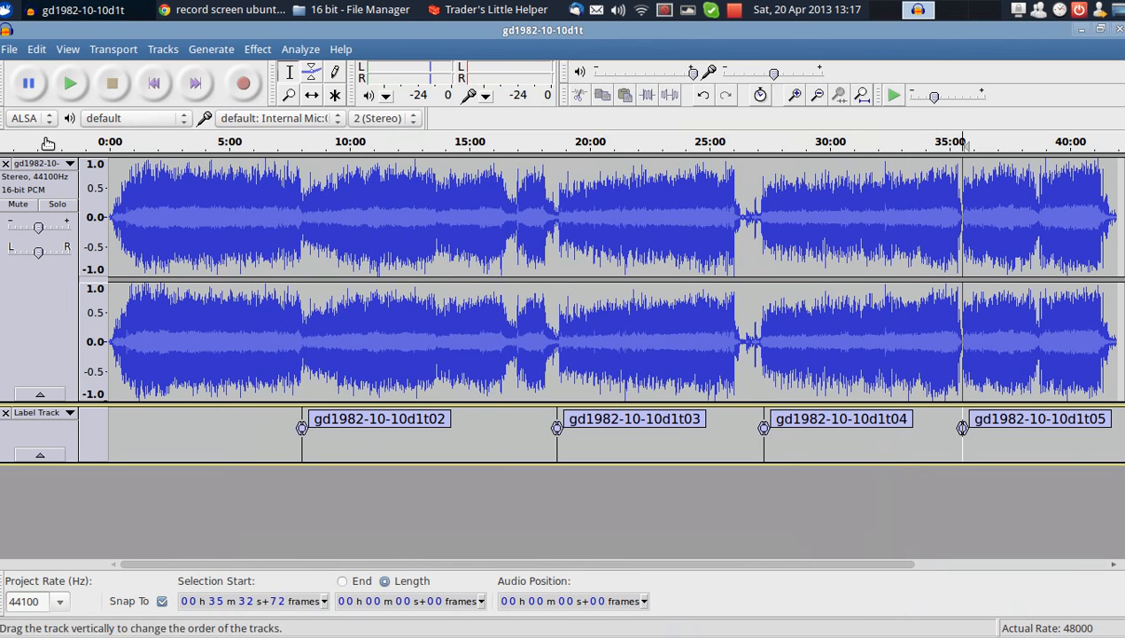
# Step: Remove the audio and label tracks from the project and import gd1982-10-10d1t.wav from the tracktest/24 bit folder
pyautogui.click(6, 165)
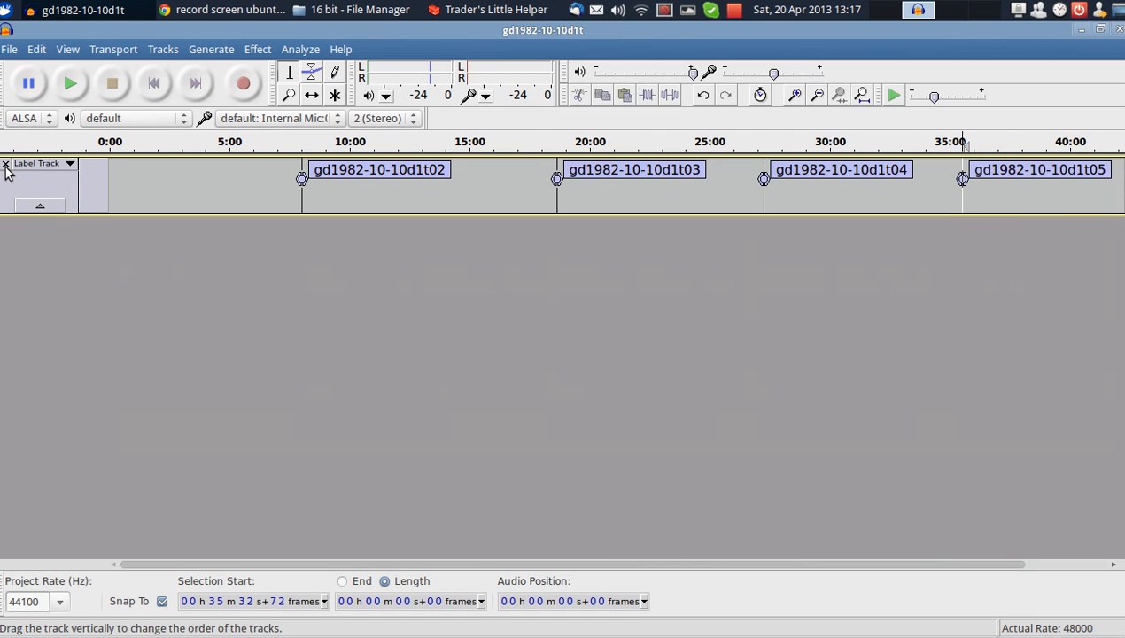
pyautogui.click(6, 165)
pyautogui.click(9, 50)
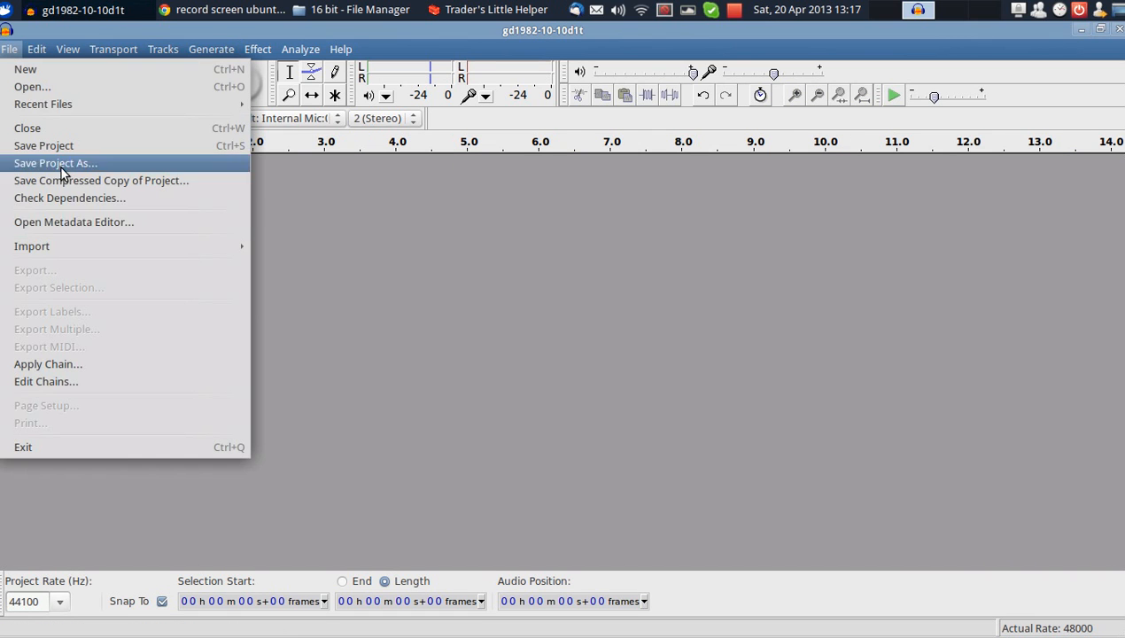
pyautogui.moveTo(44, 256)
pyautogui.click(294, 245)
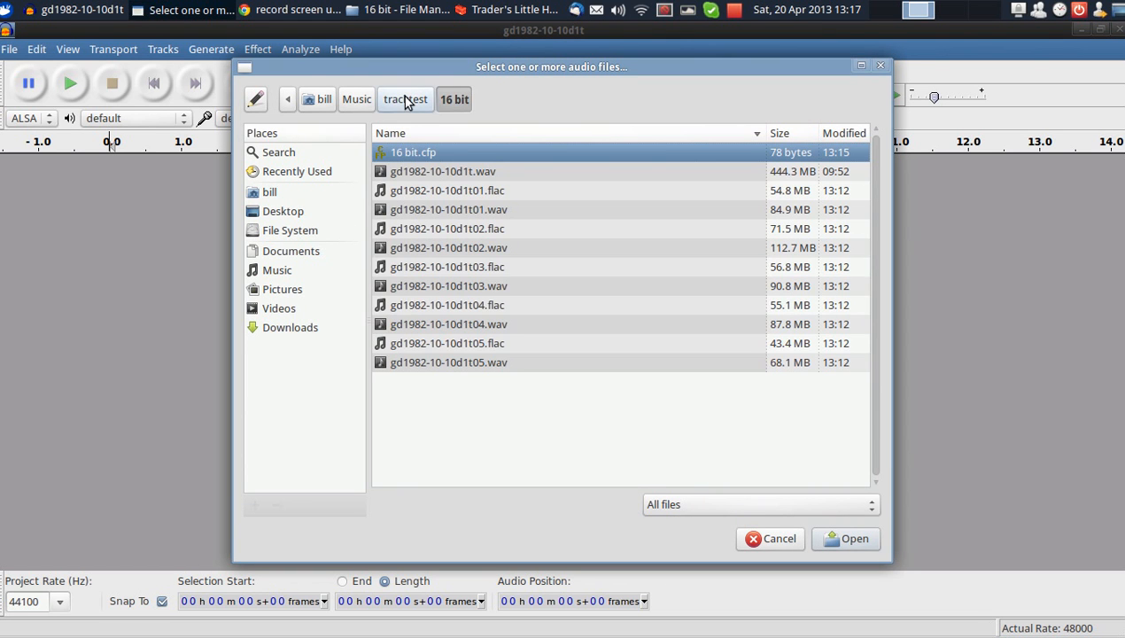
pyautogui.click(406, 101)
pyautogui.doubleClick(414, 174)
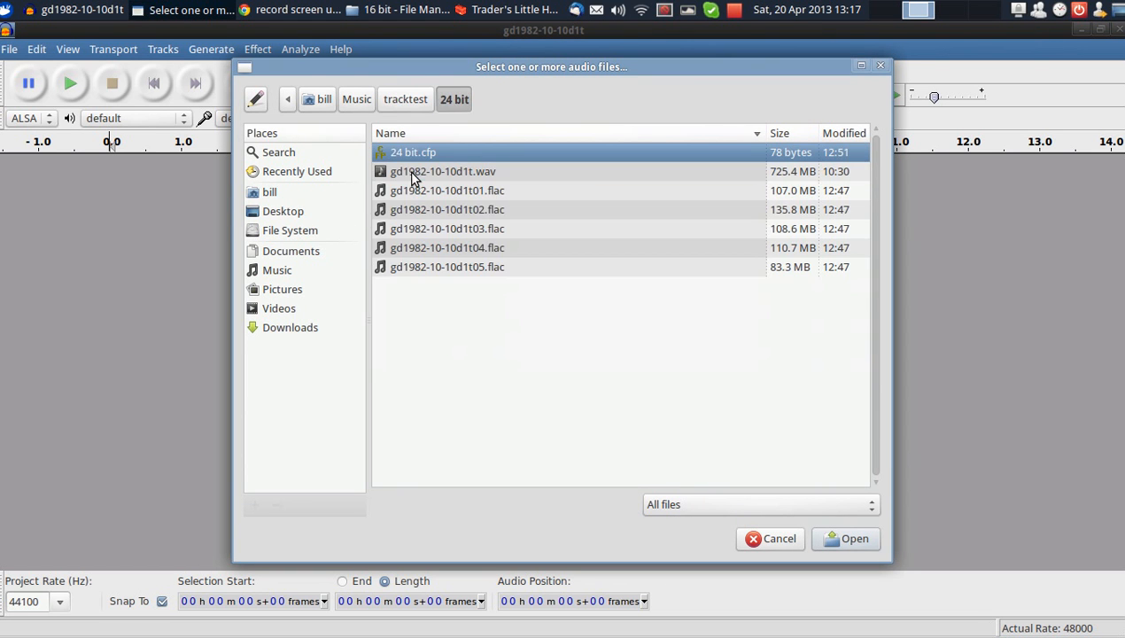
pyautogui.click(430, 177)
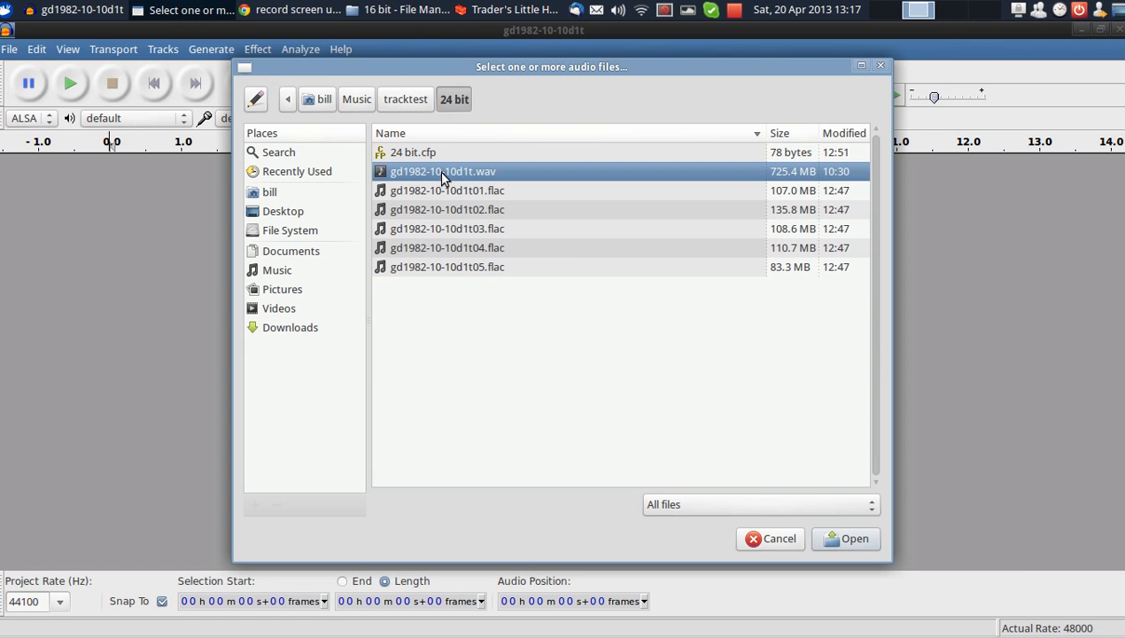
pyautogui.doubleClick(382, 172)
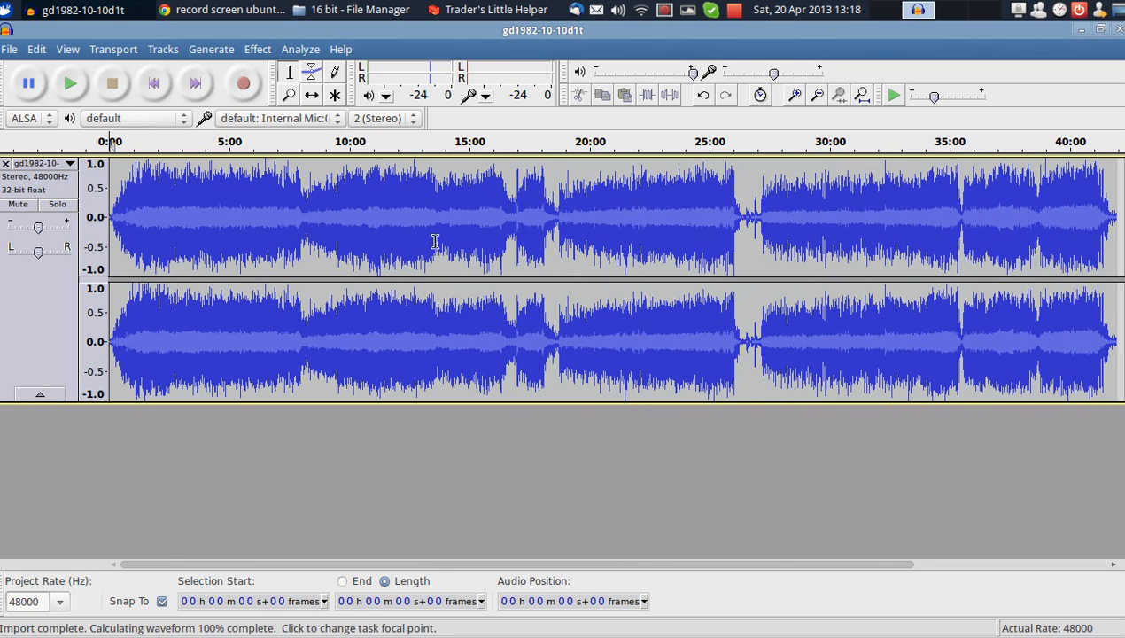
# Step: Import the labels from labels.txt in the Music/tracktest folder into the 24-bit project
pyautogui.click(5, 49)
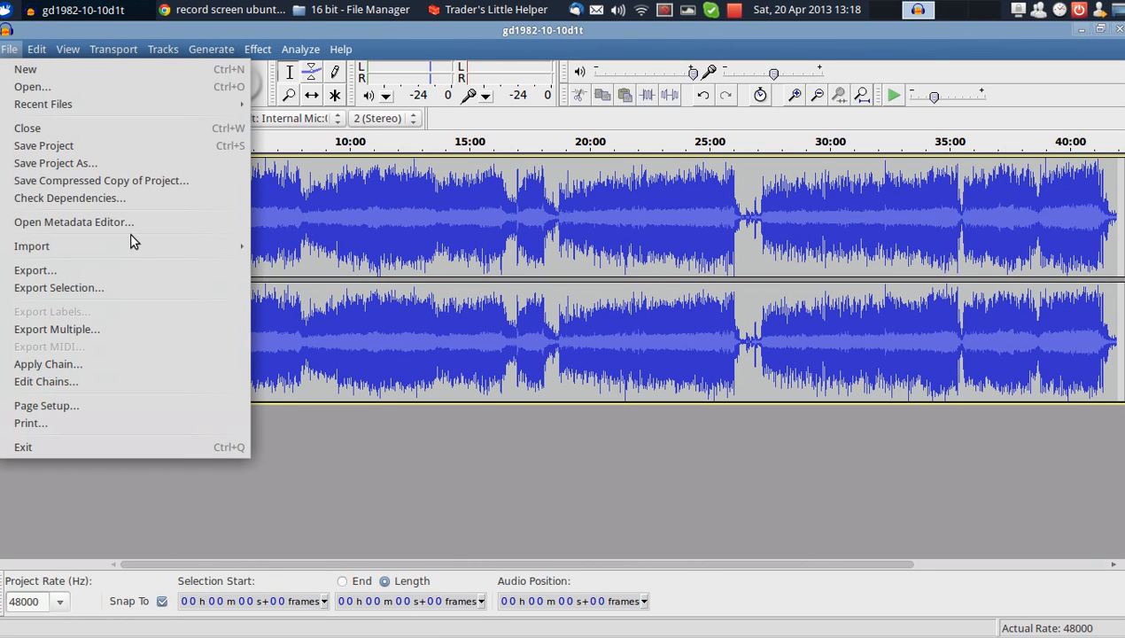
pyautogui.moveTo(141, 249)
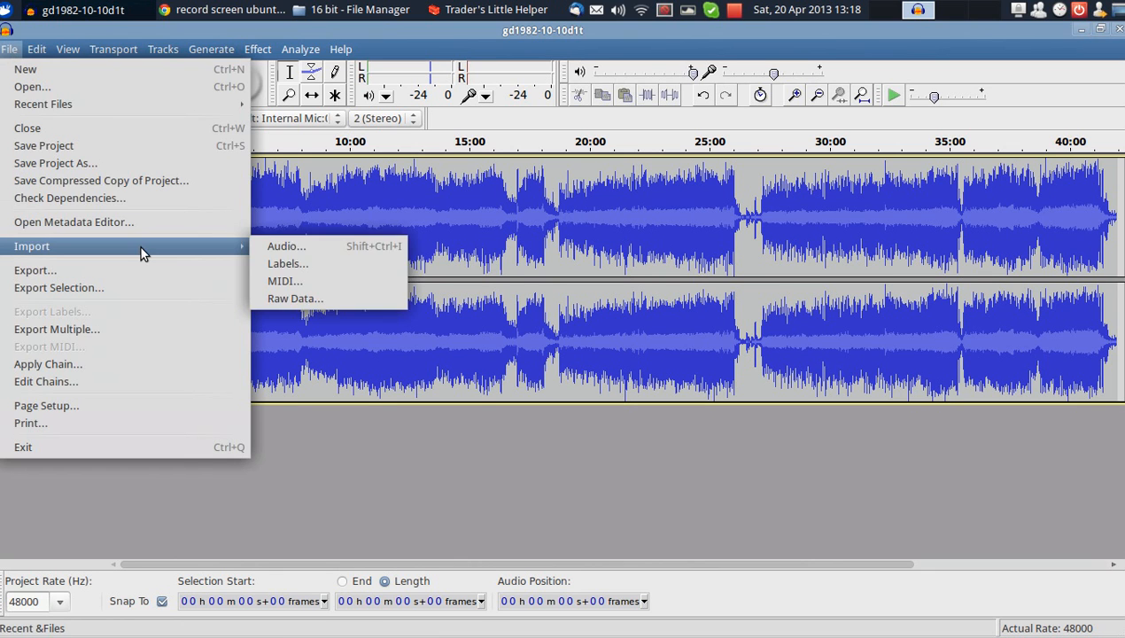
pyautogui.click(297, 266)
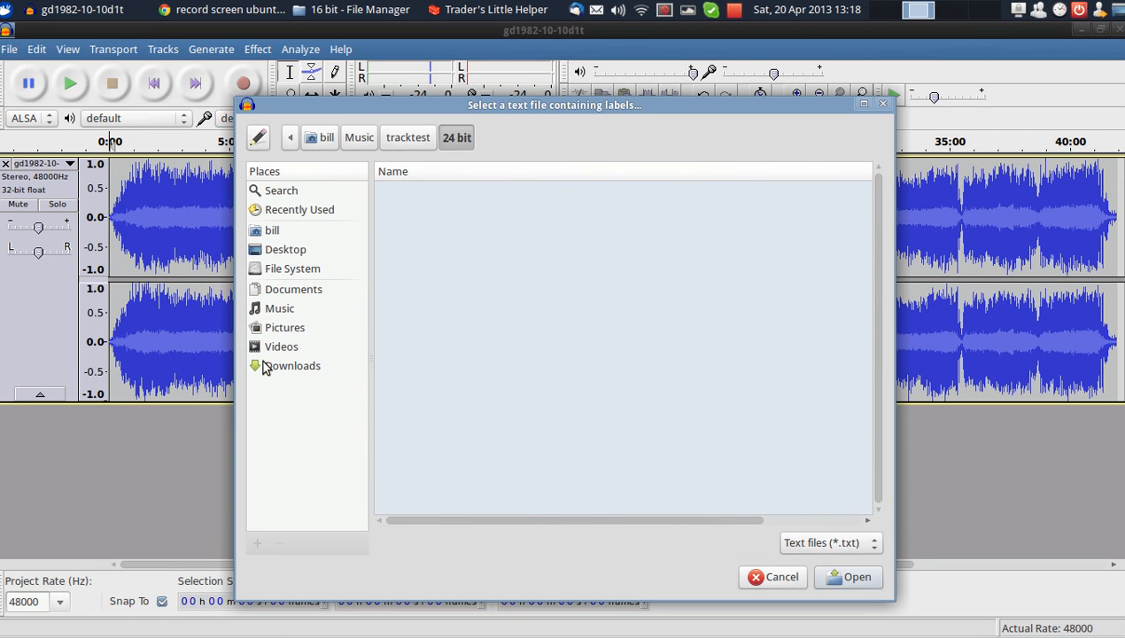
pyautogui.click(280, 315)
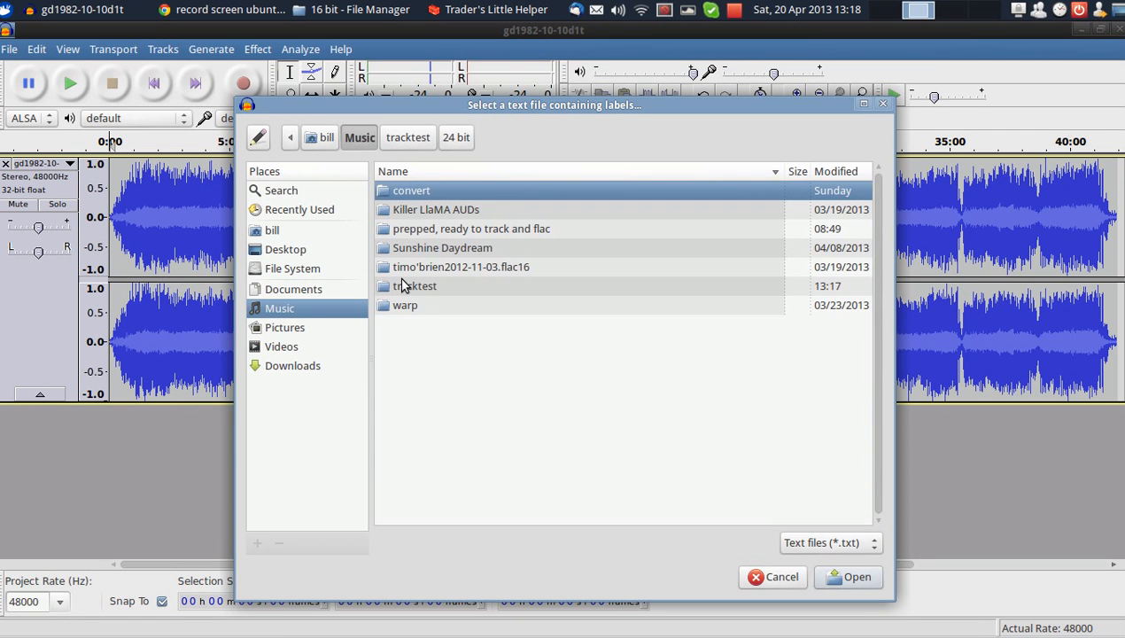
pyautogui.doubleClick(408, 286)
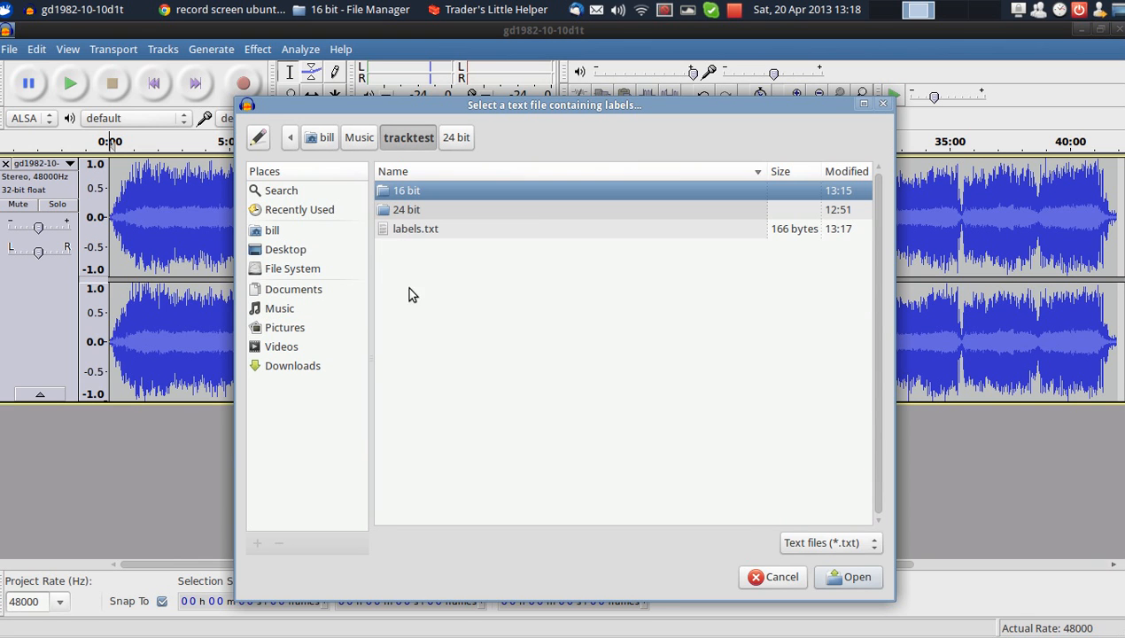
pyautogui.click(409, 229)
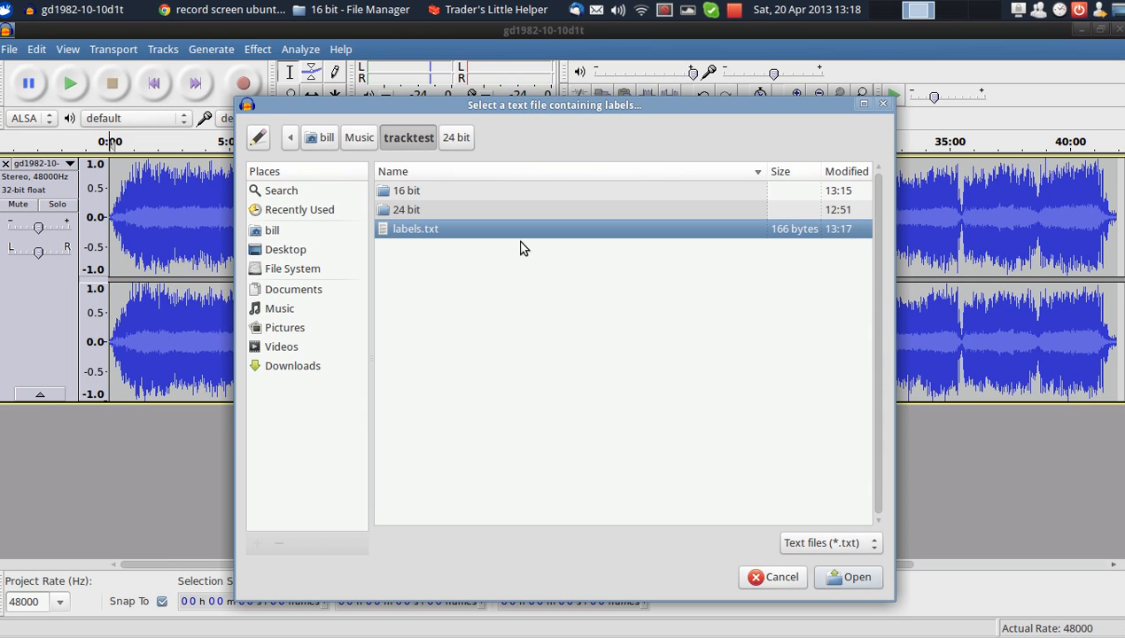
pyautogui.click(857, 578)
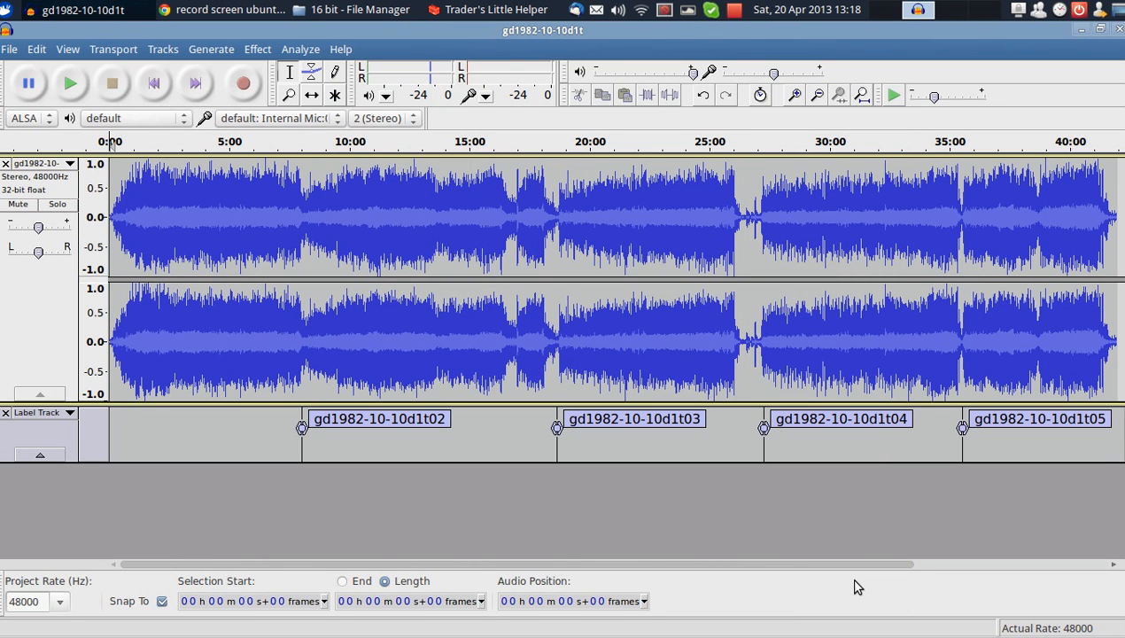